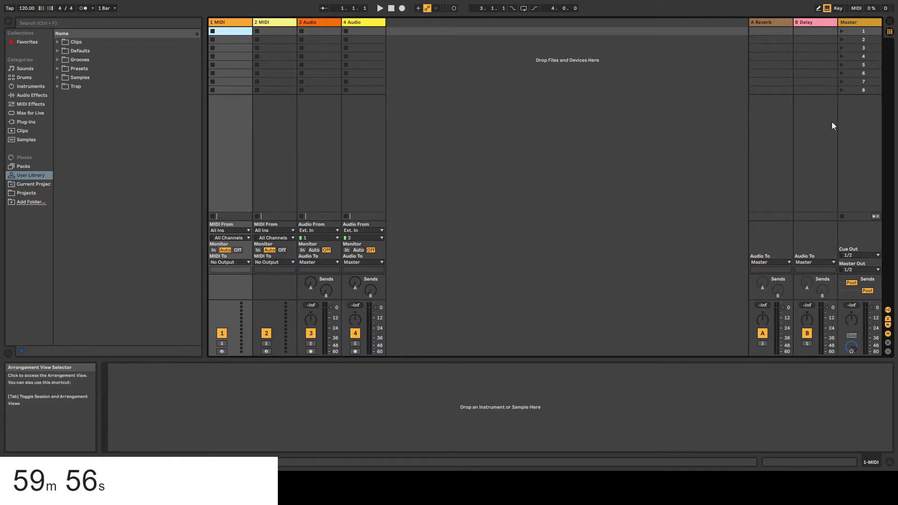
In Arrangement View, move the loop to bars 8–12 and raise the tempo from 120 to 150 BPM.
click(888, 22)
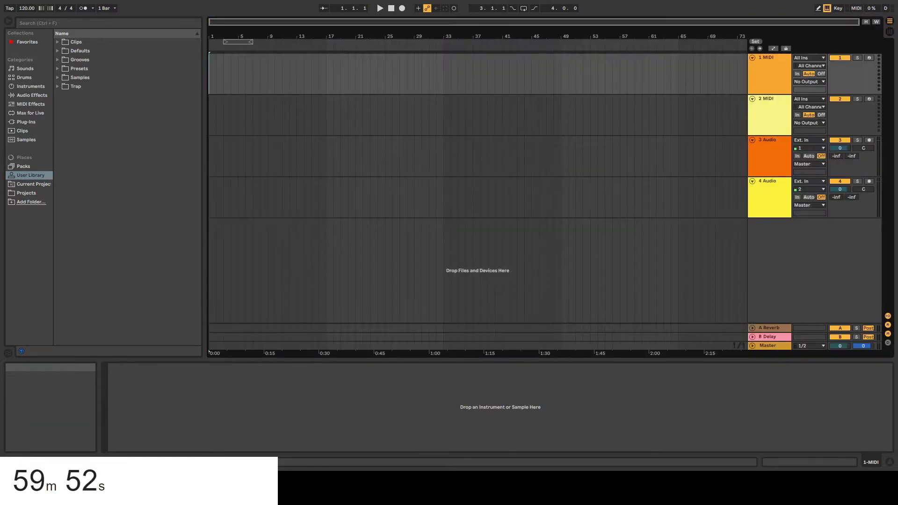
drag(336, 21, 274, 57)
click(355, 43)
drag(356, 43, 422, 43)
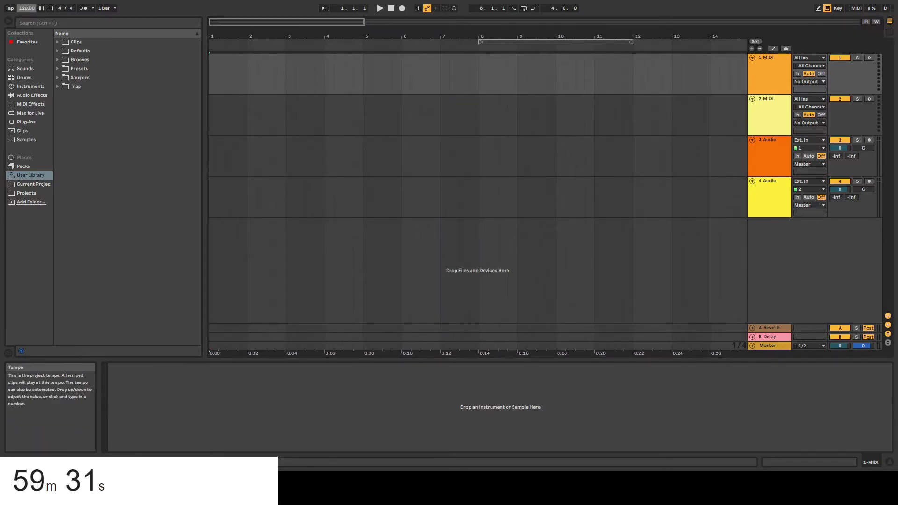
drag(27, 8, 27, 0)
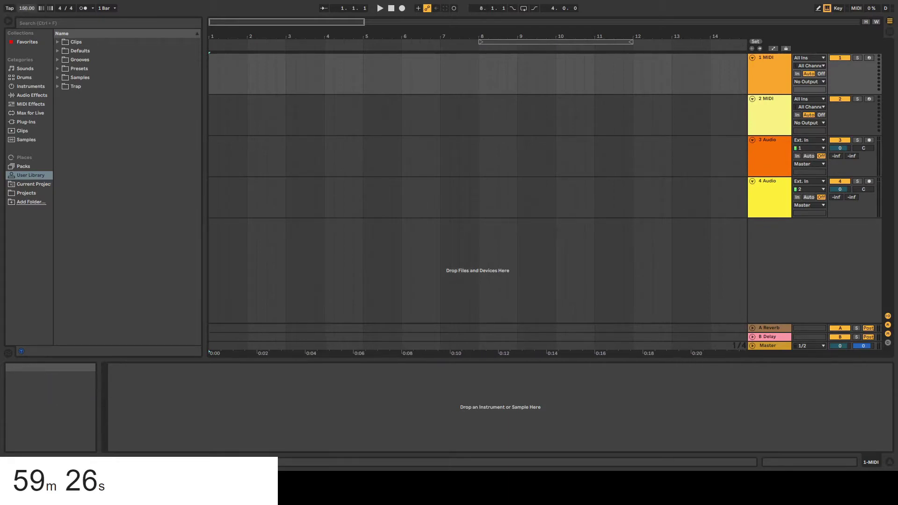
click(379, 8)
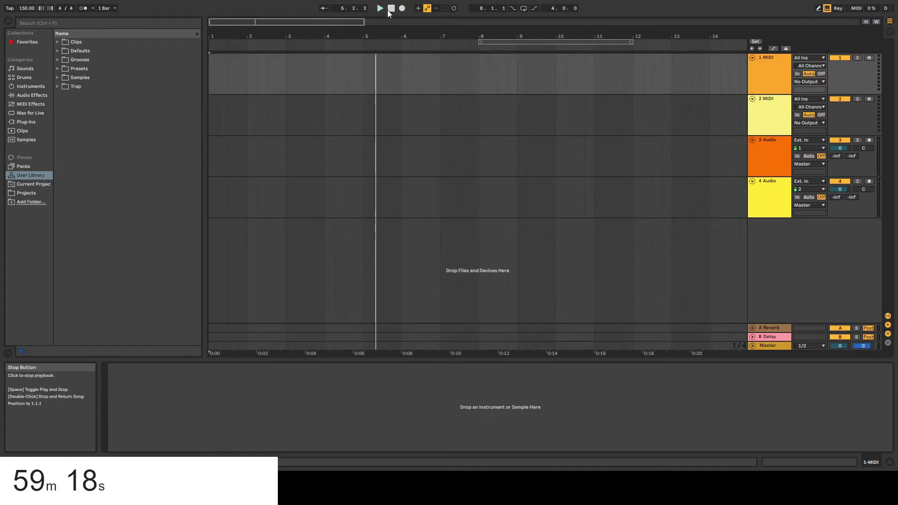
key(space)
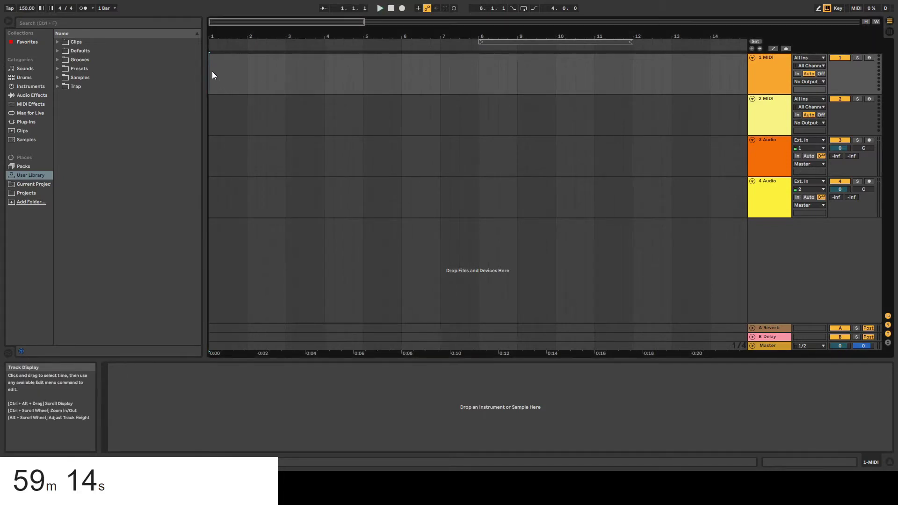
drag(213, 75, 476, 36)
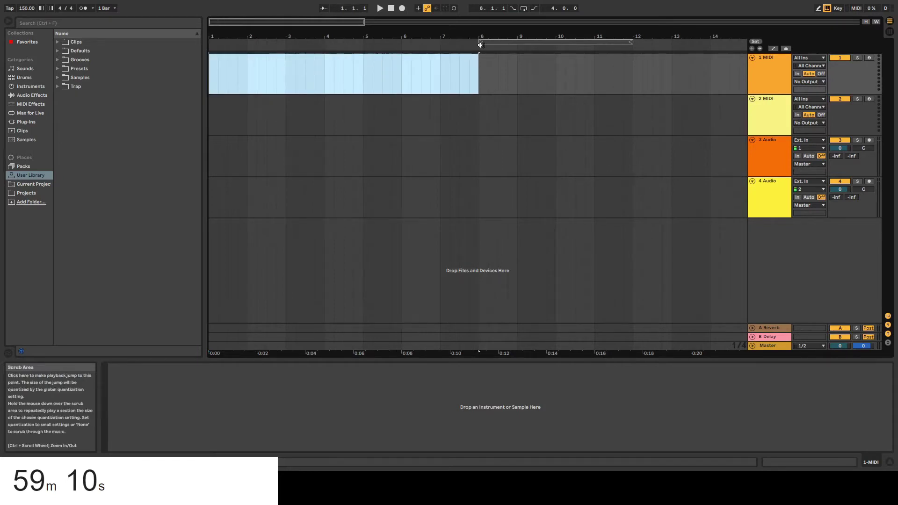
click(480, 67)
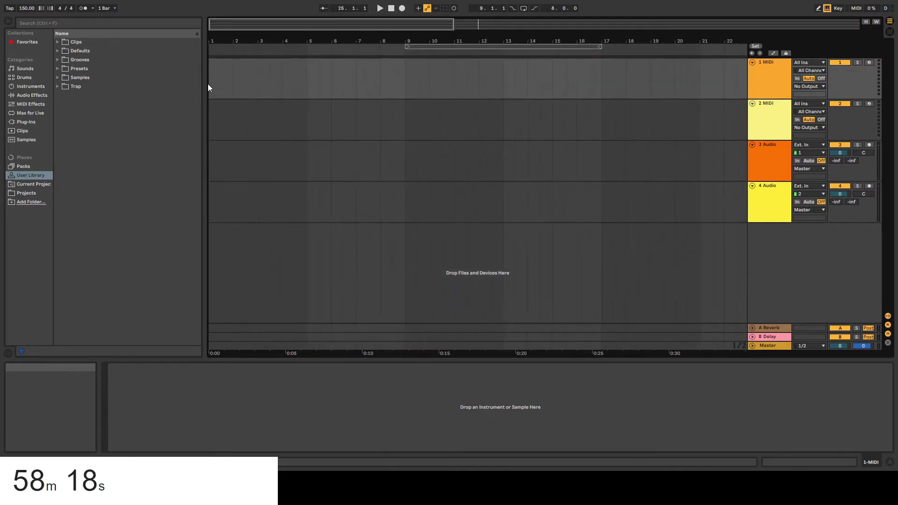
click(220, 88)
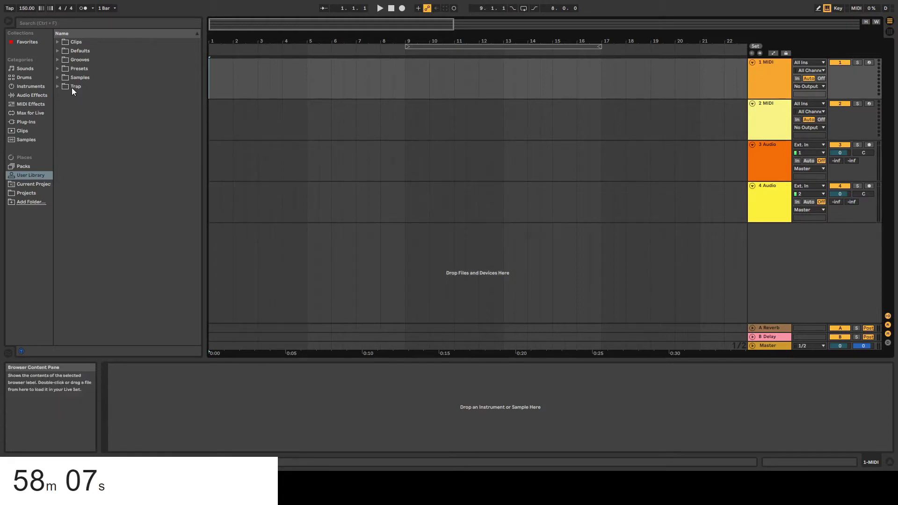
In Trap > MM-TDHQ-Kicks, audition Kick-01, 04, 09, 11 and 14, settling on Kick-11.
click(58, 86)
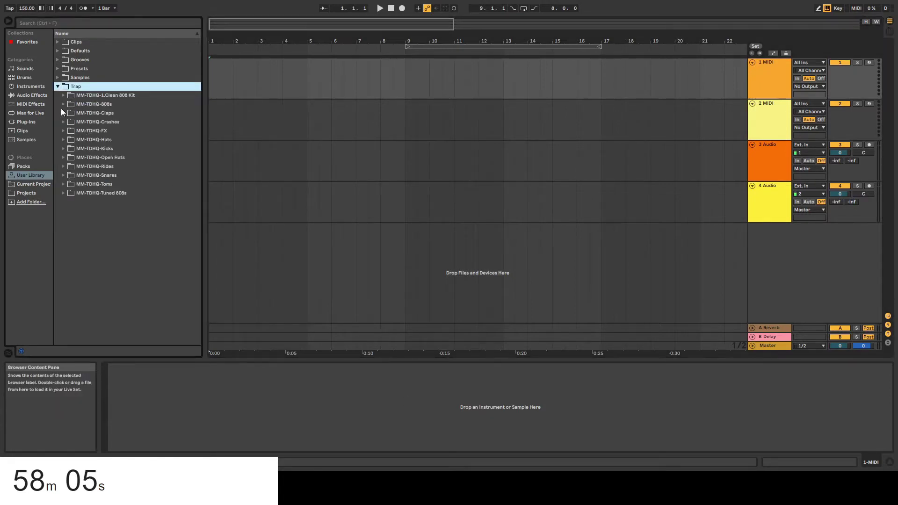
click(63, 150)
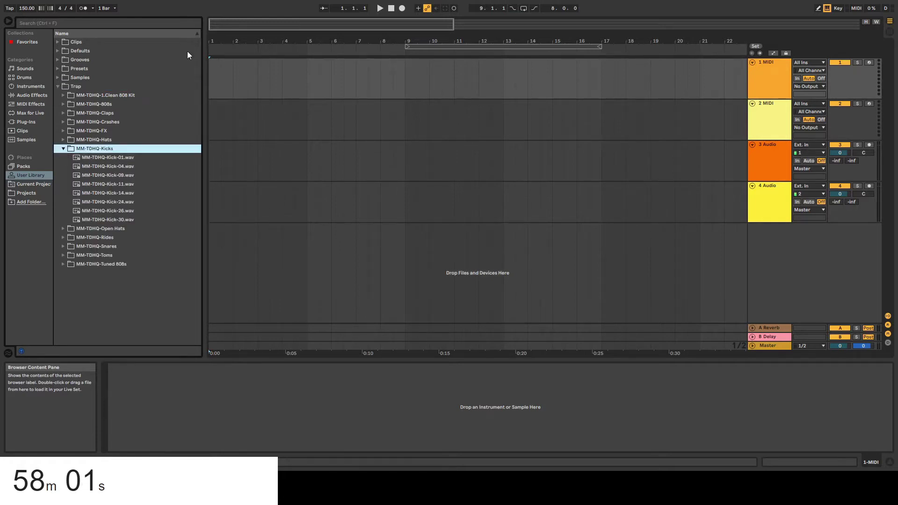
click(121, 157)
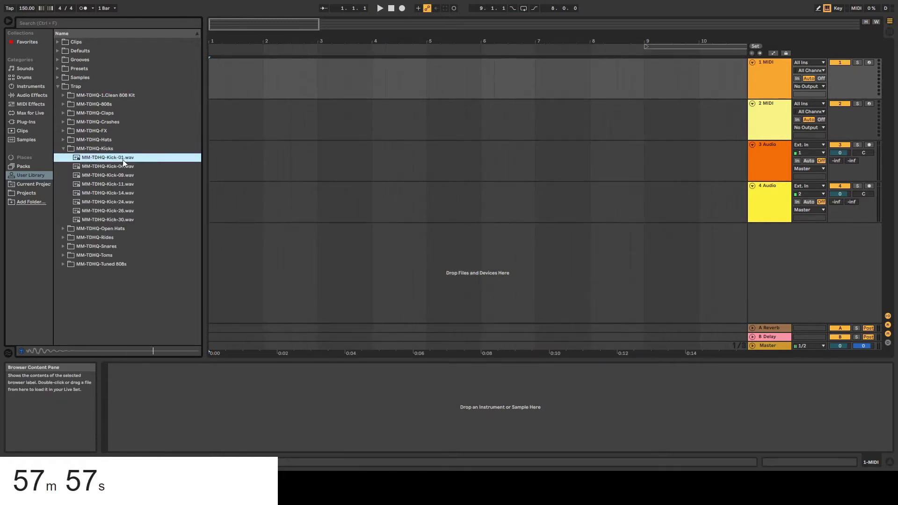
click(121, 167)
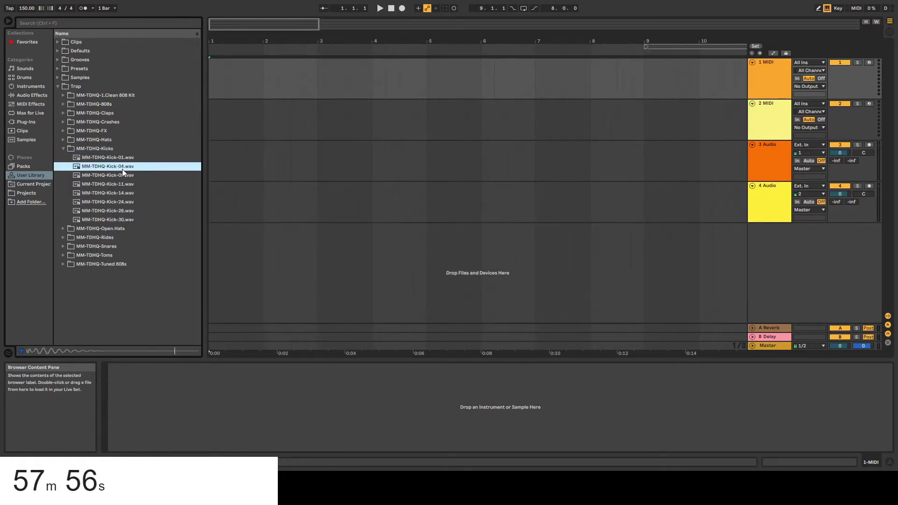
click(124, 176)
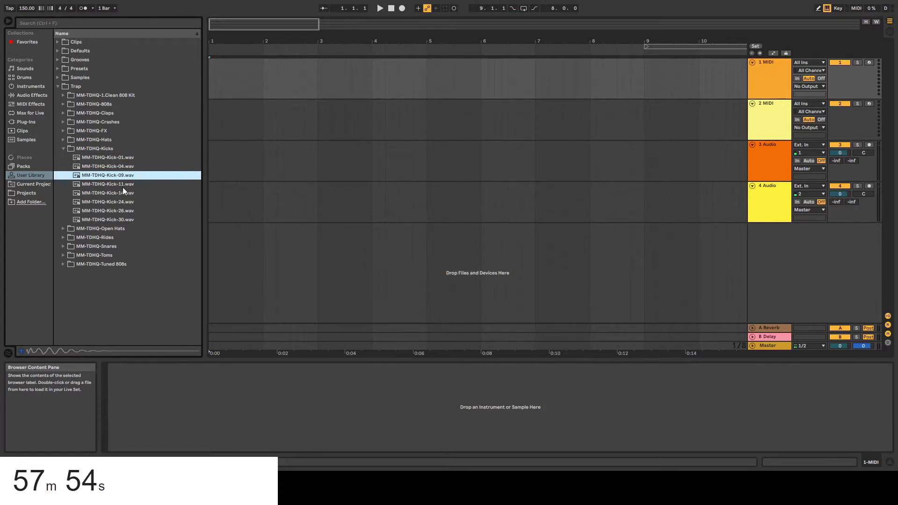
click(123, 185)
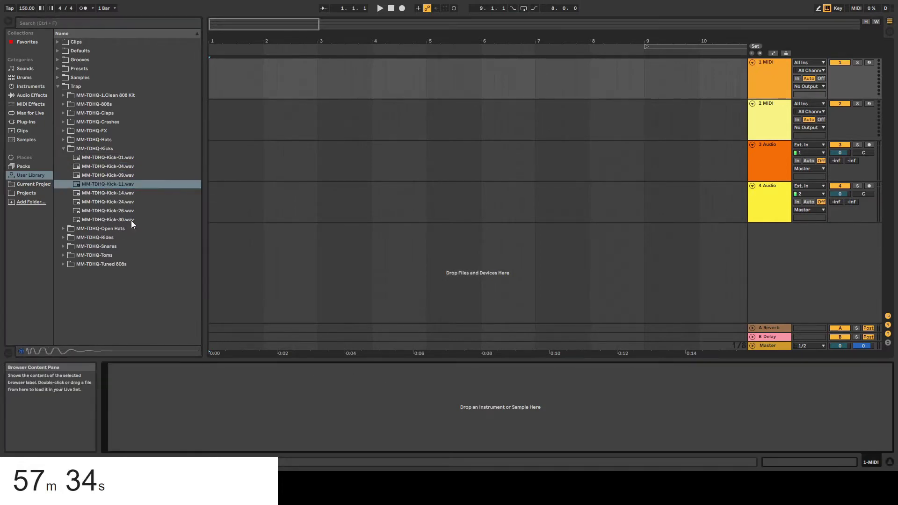
click(117, 158)
click(107, 167)
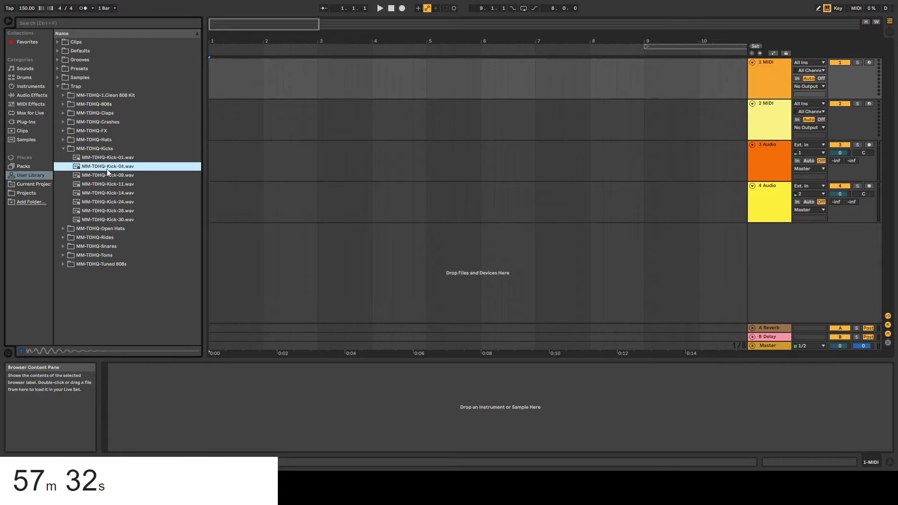
click(95, 177)
click(92, 185)
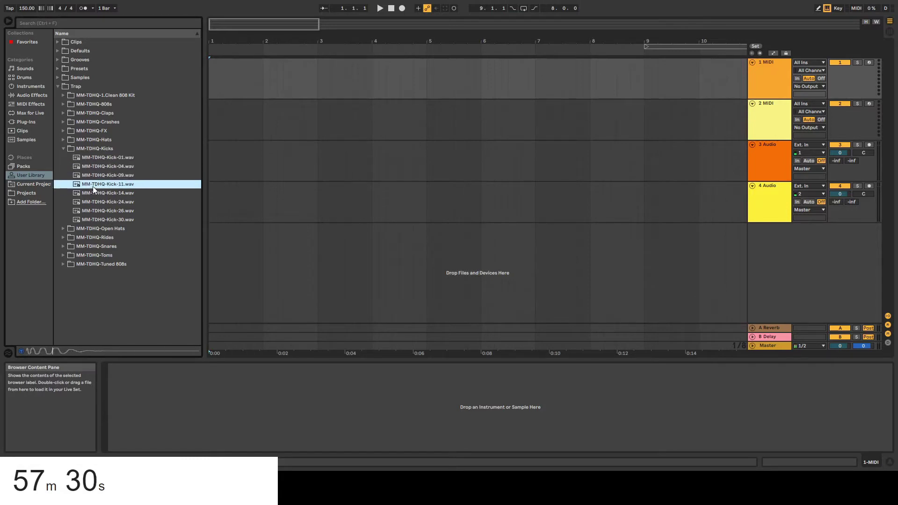
click(94, 193)
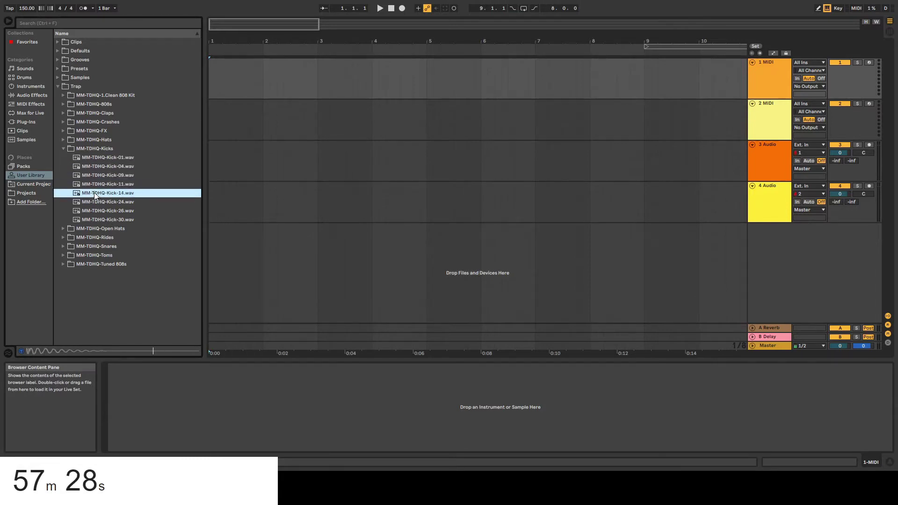
click(97, 186)
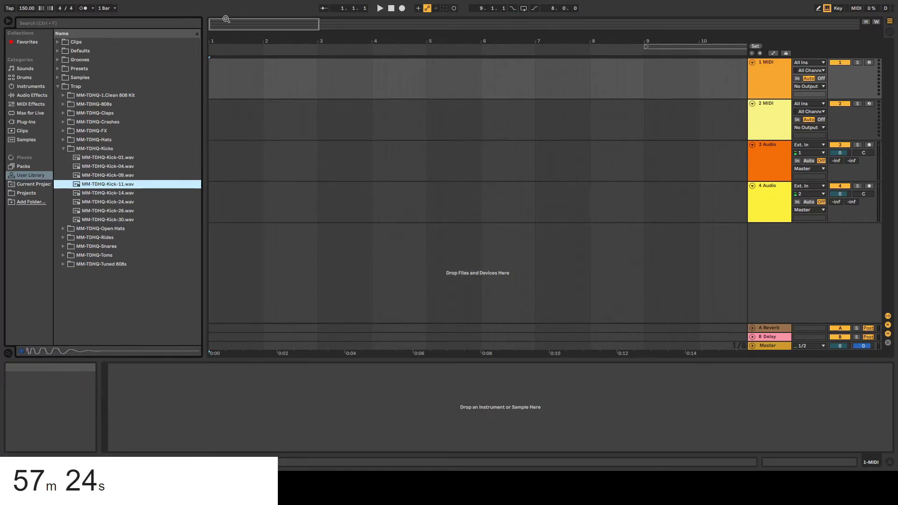
Place Kick-11 hits at bars 1–4 on track 1 and play back the kick pattern.
drag(226, 20, 226, 31)
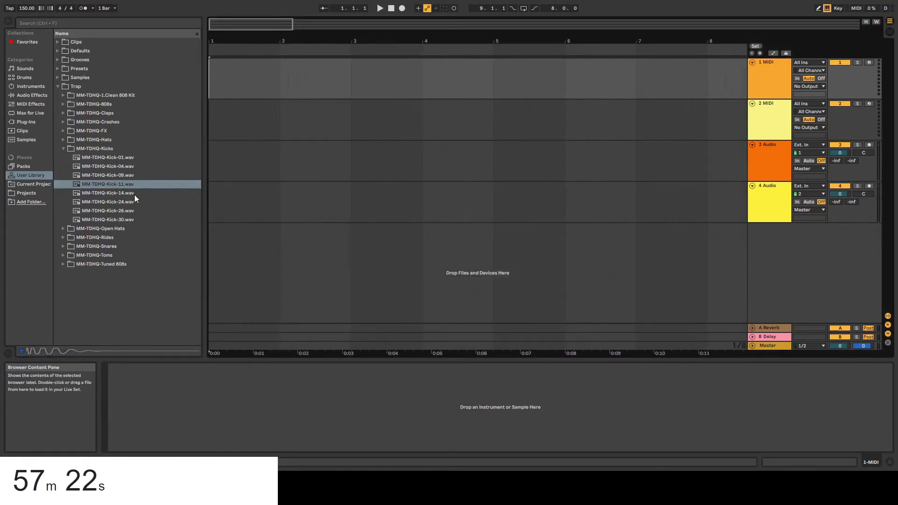
drag(129, 186, 207, 83)
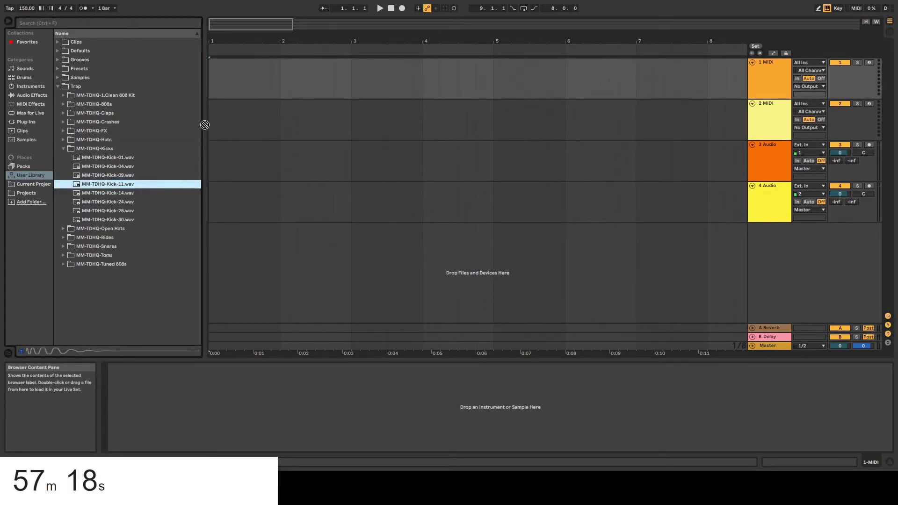
drag(209, 125, 211, 84)
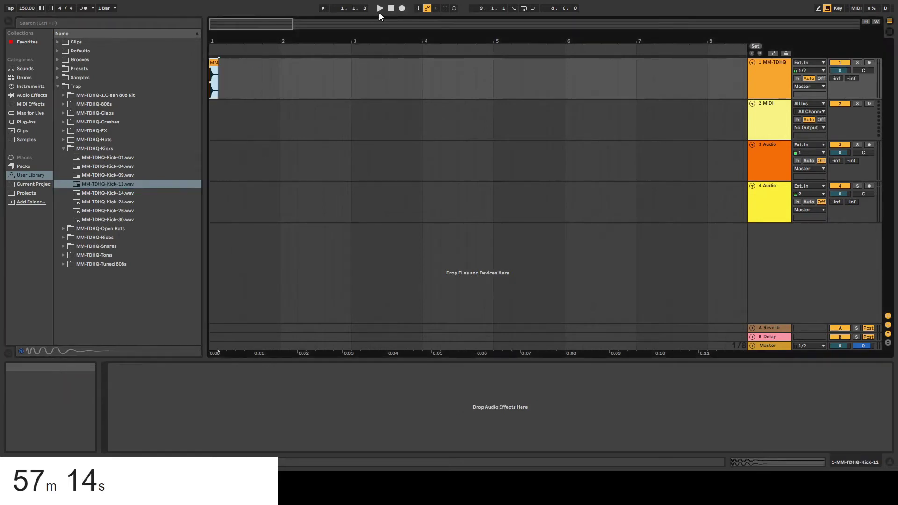
click(379, 11)
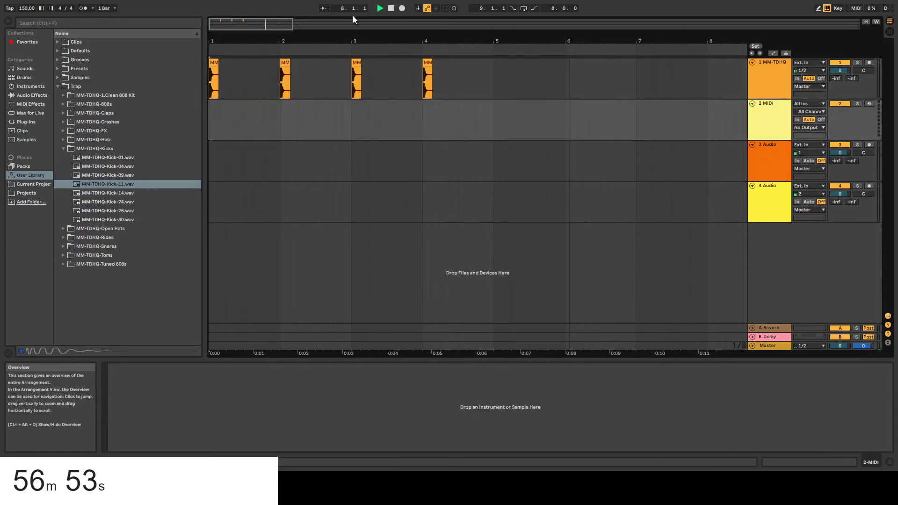
click(377, 9)
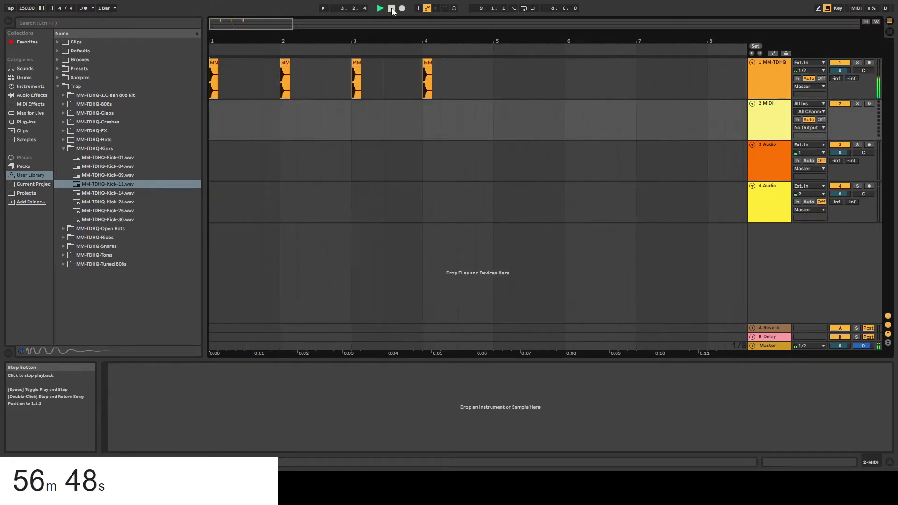
click(391, 9)
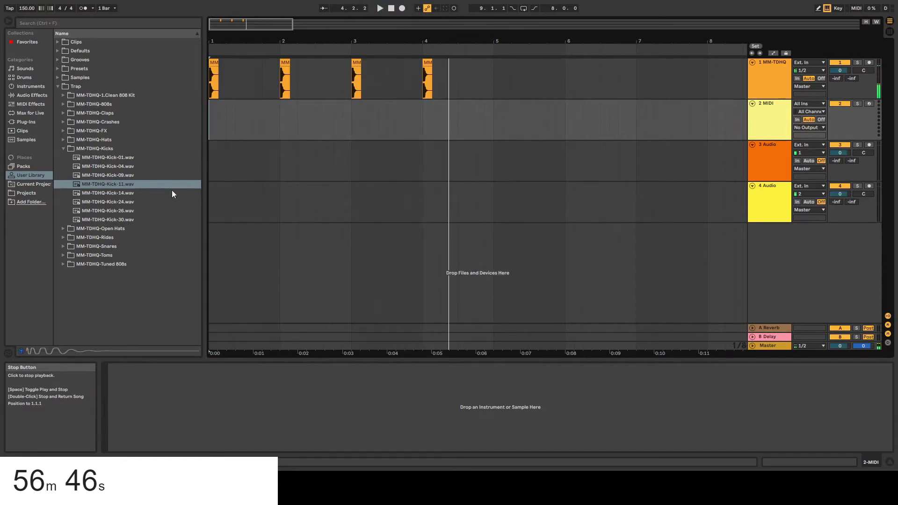
Audition MM-TDHQ-Hats samples 03 through 25, choose Hats-03 for track 2, then stop playback.
click(64, 140)
click(94, 148)
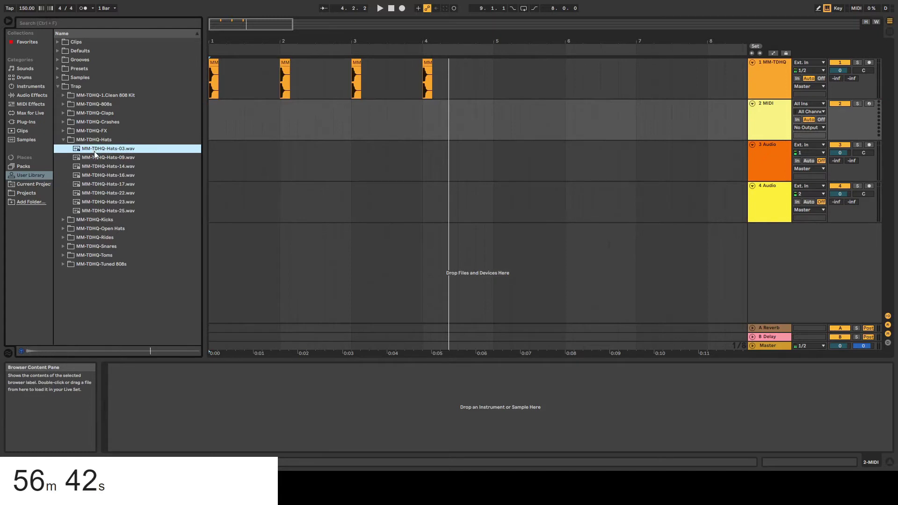
click(95, 158)
click(98, 165)
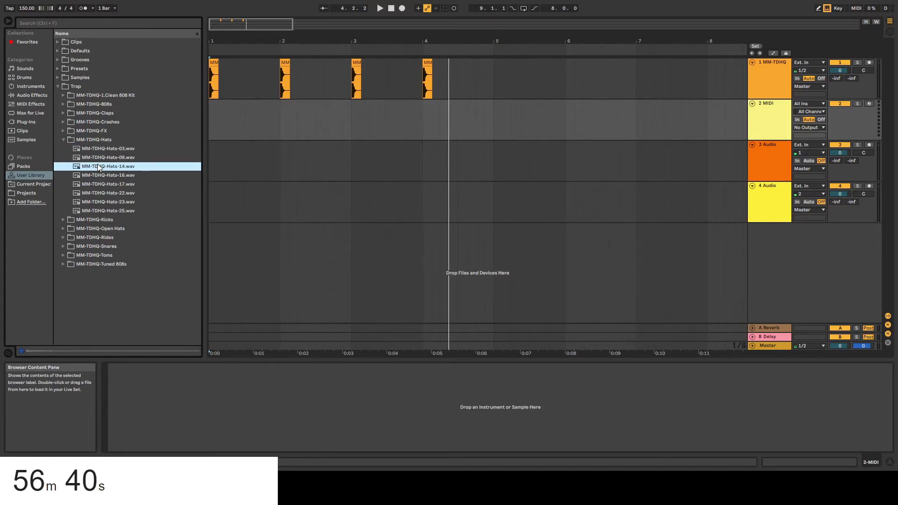
click(100, 175)
click(100, 183)
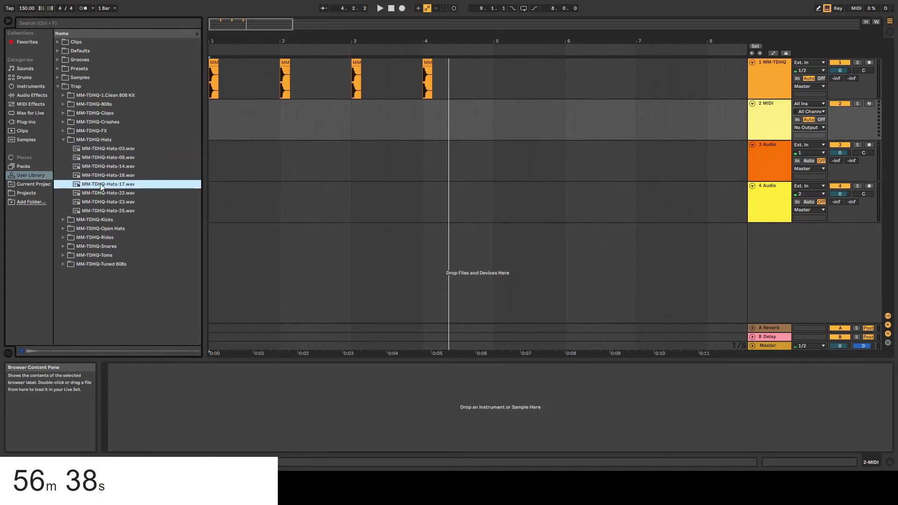
click(98, 194)
click(96, 202)
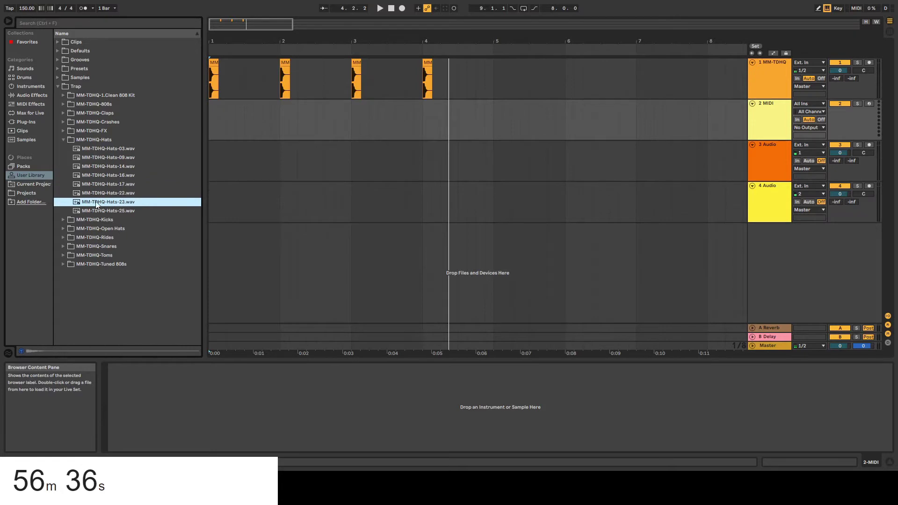
click(94, 209)
click(92, 148)
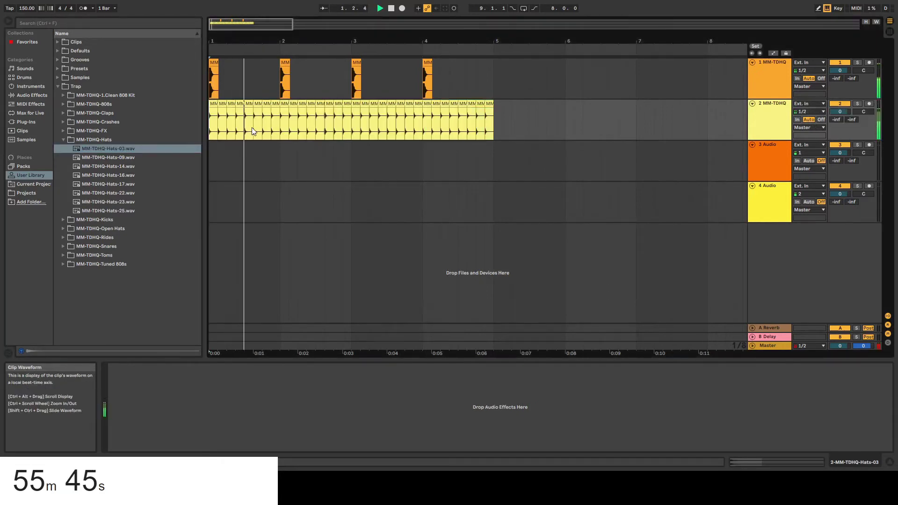
click(391, 10)
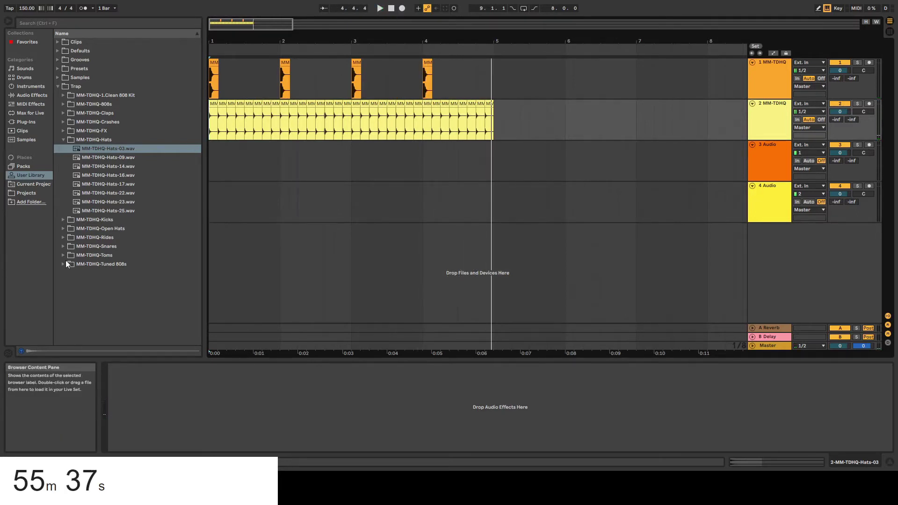
In MM-TDHQ-Snares, audition Snare-03, 06, 08, 09, 12, 16 and 27.
click(91, 247)
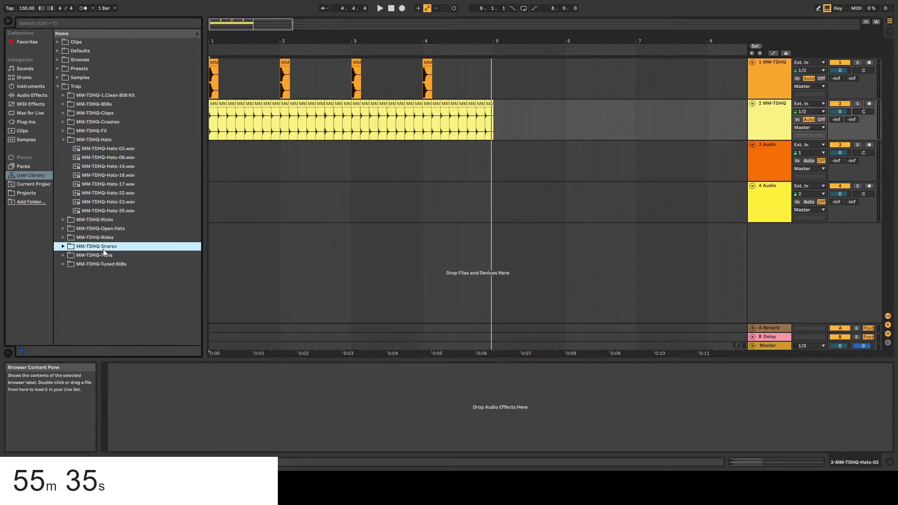
key(Right)
click(89, 187)
click(105, 193)
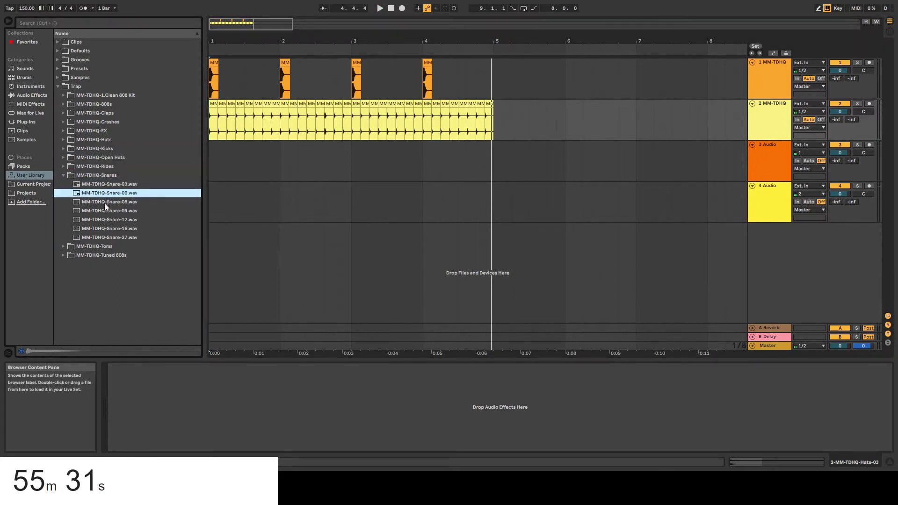
click(104, 203)
click(103, 211)
click(100, 220)
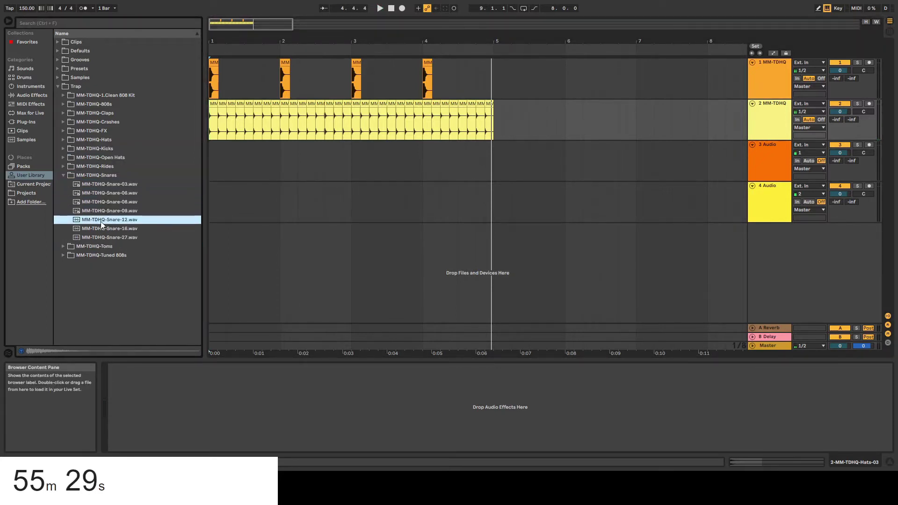
click(97, 229)
click(100, 237)
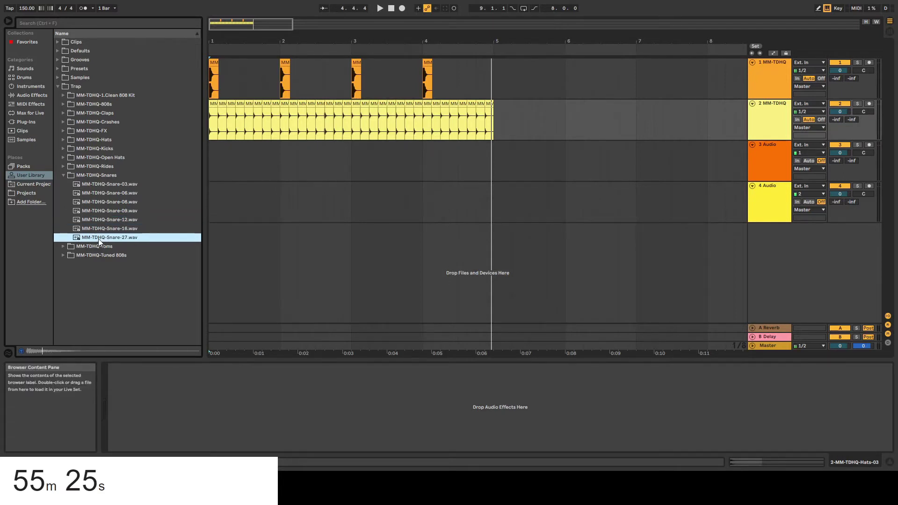
Place Snare-27 hits on track 1 between the kicks and play the beat.
drag(99, 239, 244, 84)
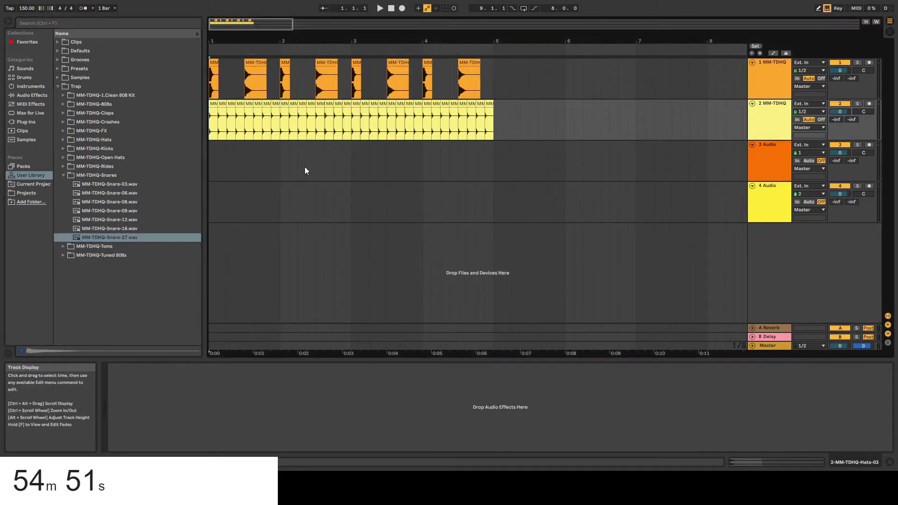
key(space)
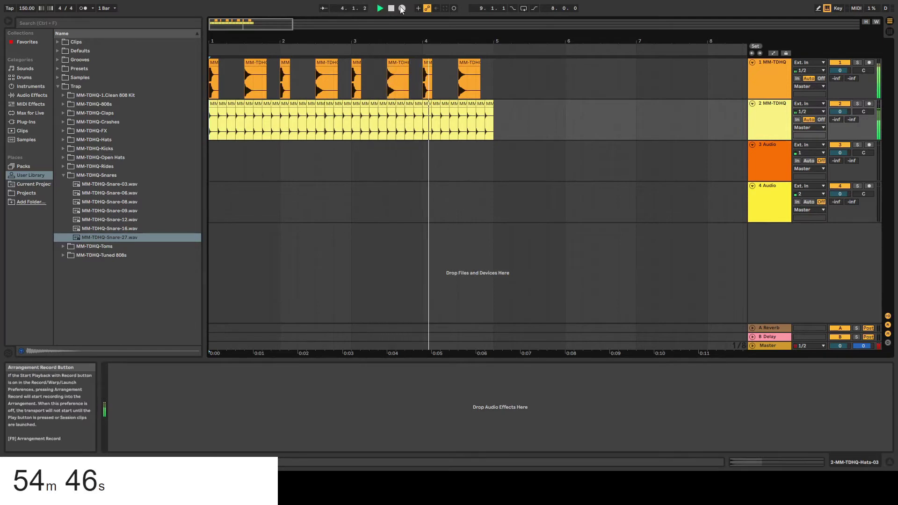
key(space)
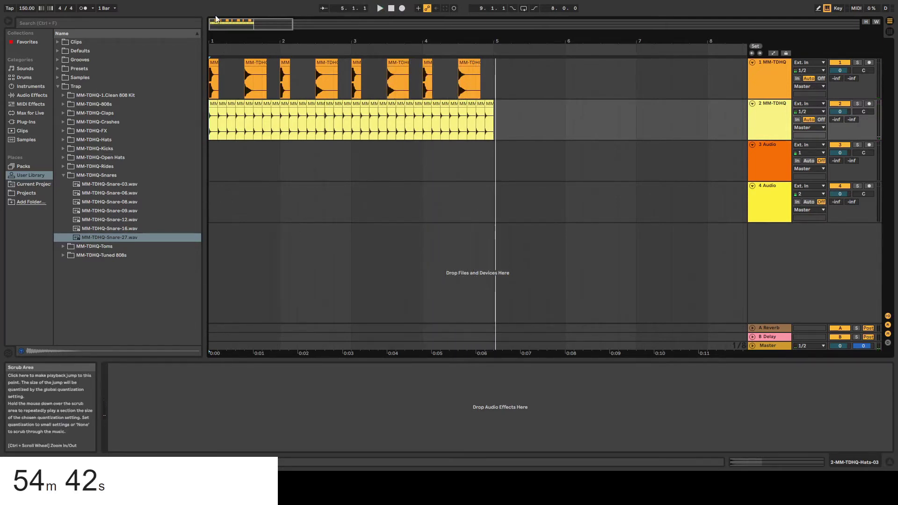
drag(215, 19, 214, 41)
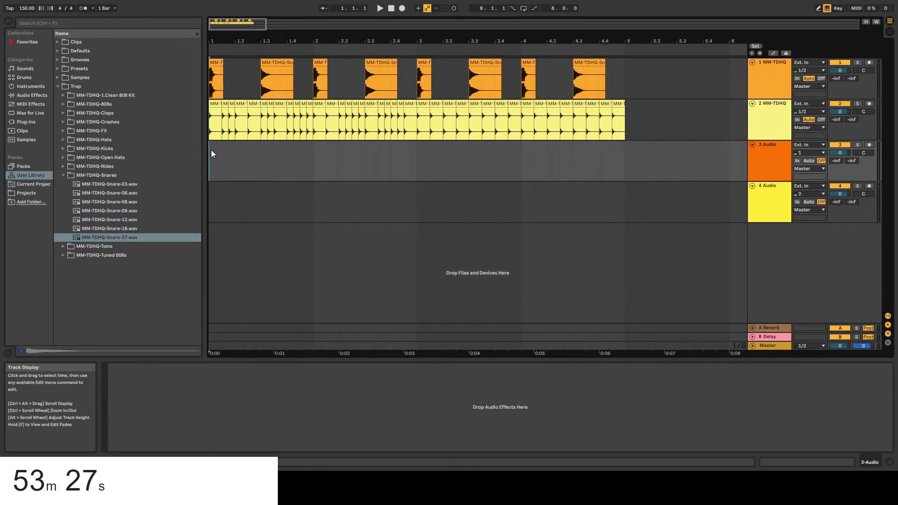
key(space)
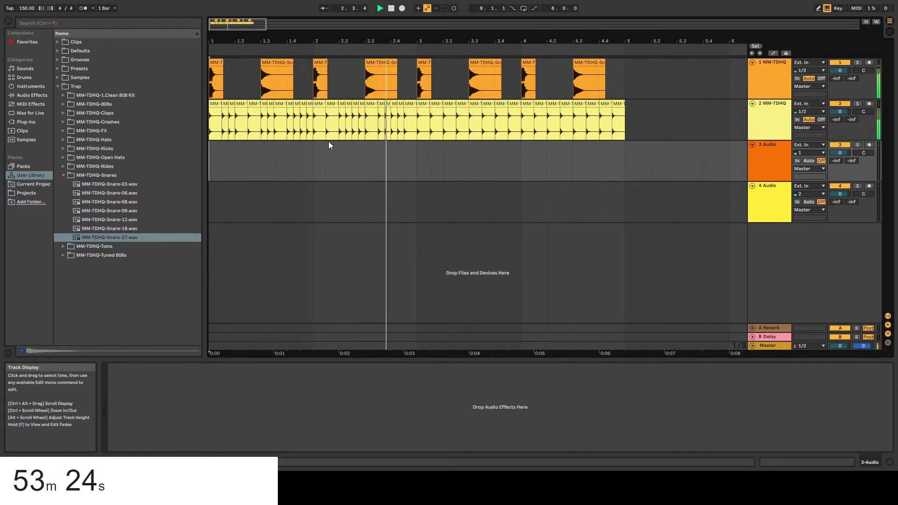
click(394, 8)
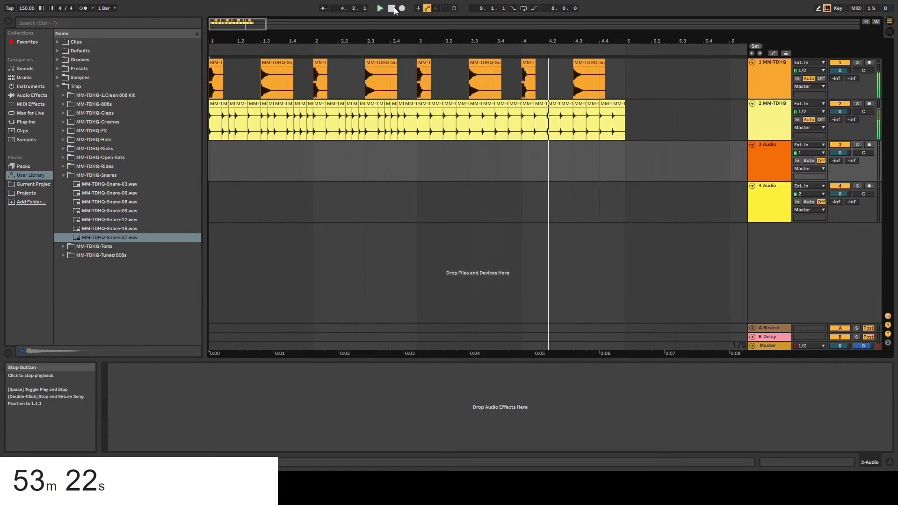
drag(418, 123, 172, 136)
double_click(417, 121)
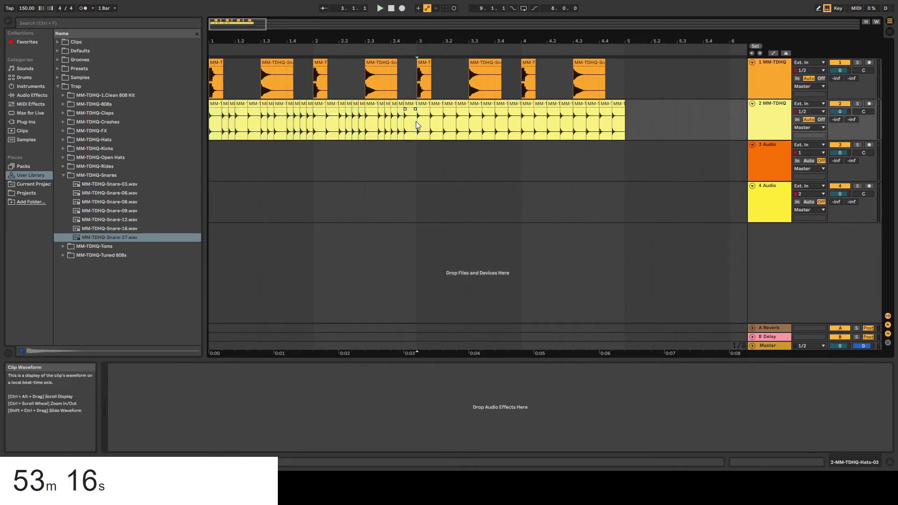
click(210, 156)
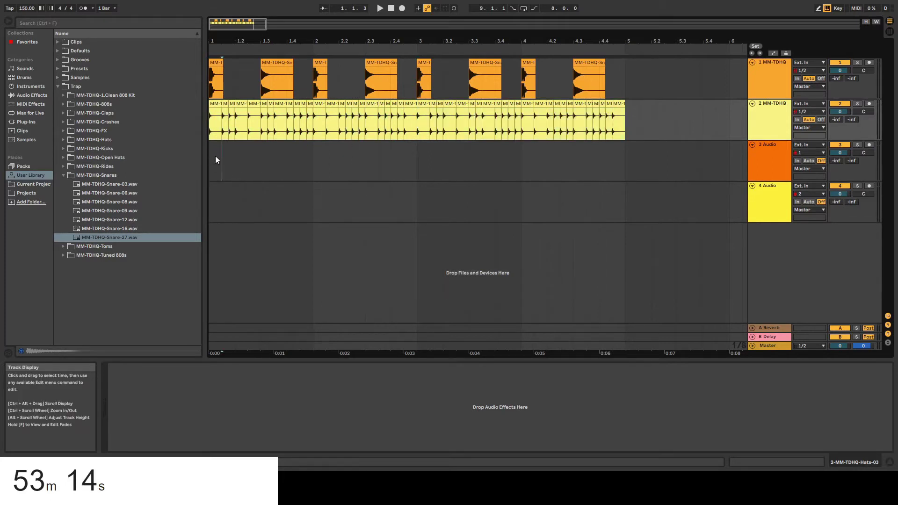
Play the drums from the start while stepping up through the sample folders, then stop.
key(space)
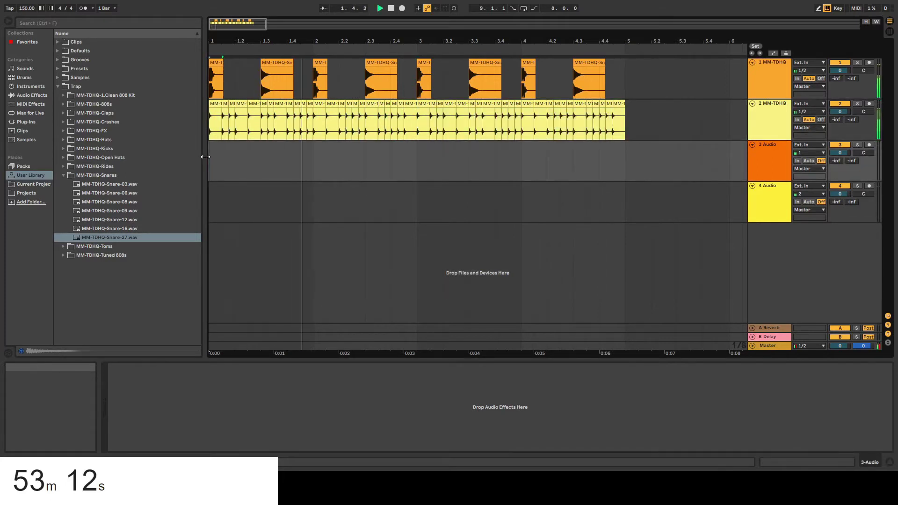
key(space)
key(space)
key(Up)
key(Up)
key(Up)
key(Up)
key(Up)
key(Up)
key(Up)
key(Up)
key(Up)
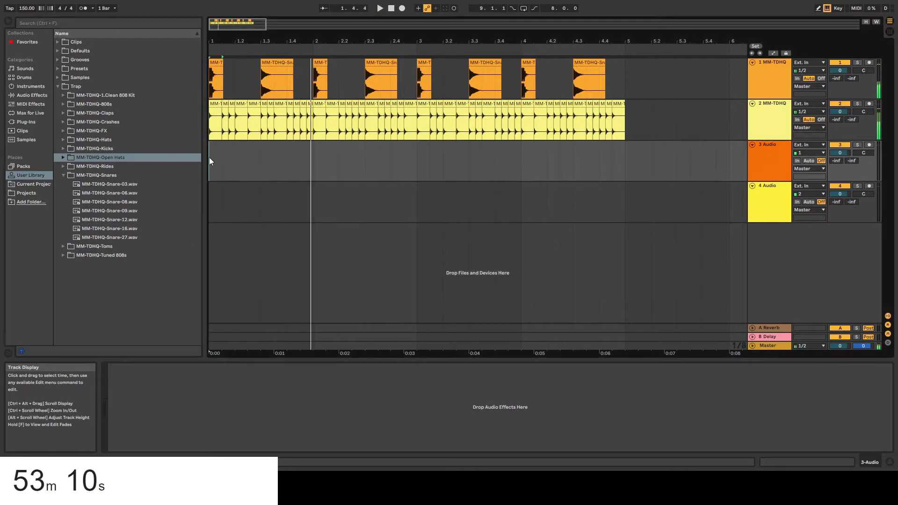
key(space)
key(space)
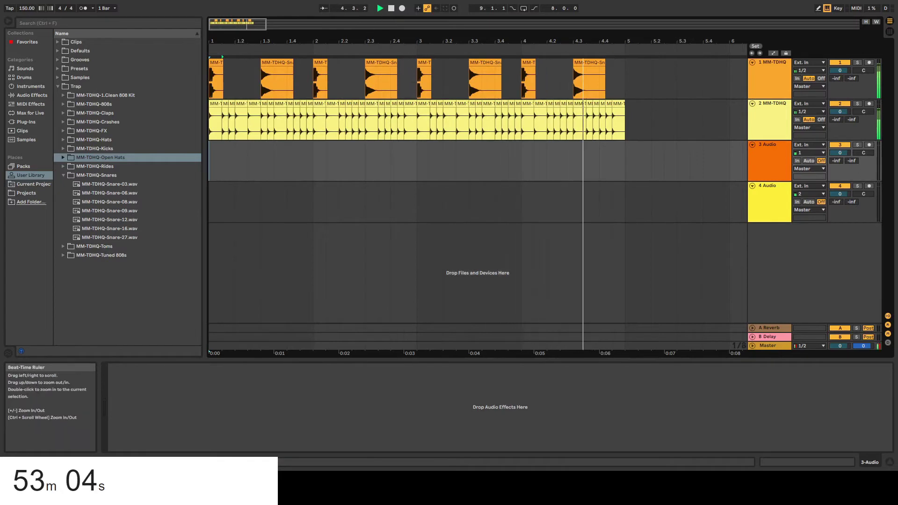
click(392, 9)
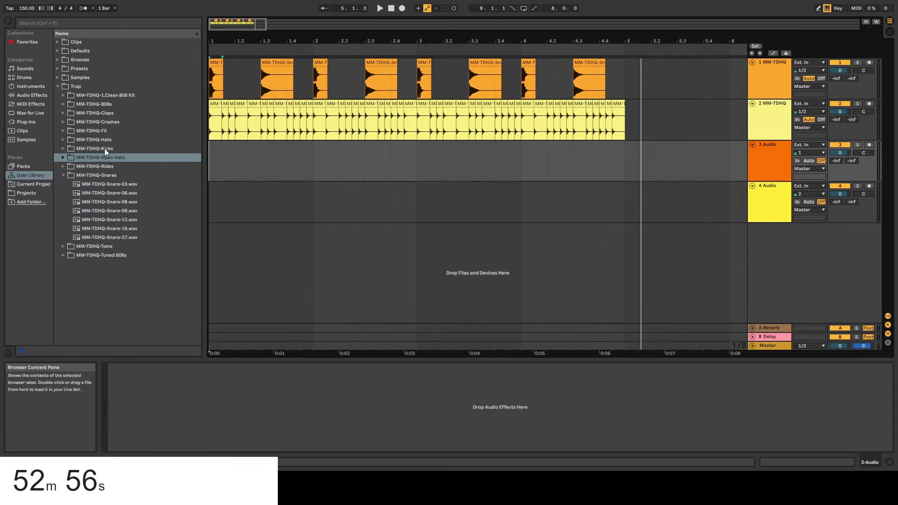
Check the MM-TDHQ-Open Hats folder, close it, and open MM-TDHQ-Claps instead.
click(63, 157)
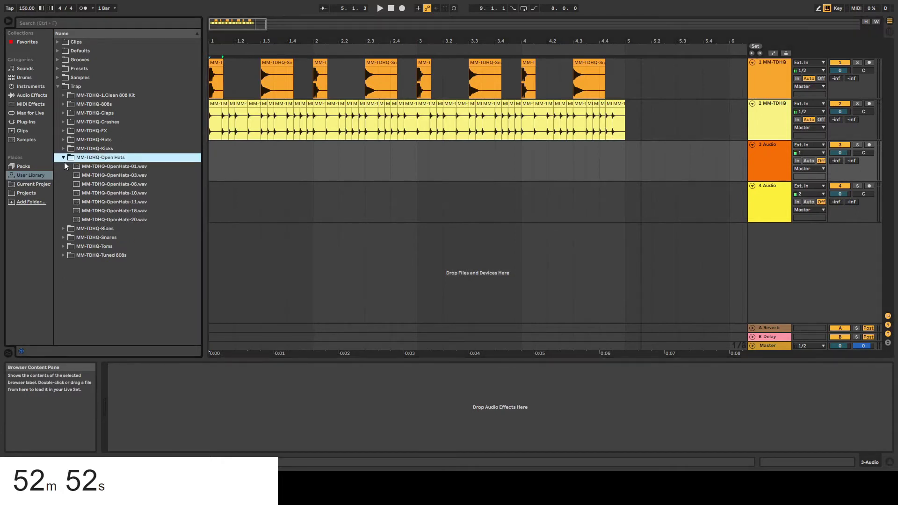
click(65, 158)
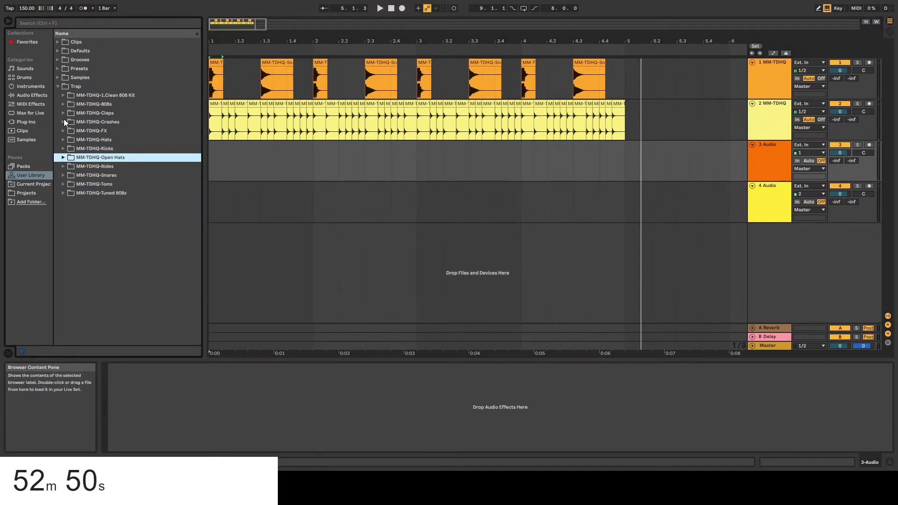
click(63, 113)
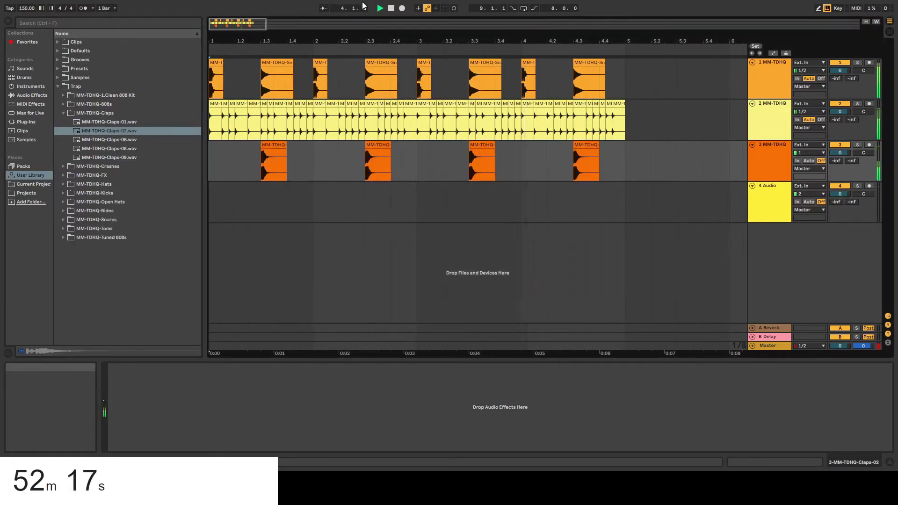
click(391, 8)
drag(248, 47, 249, 40)
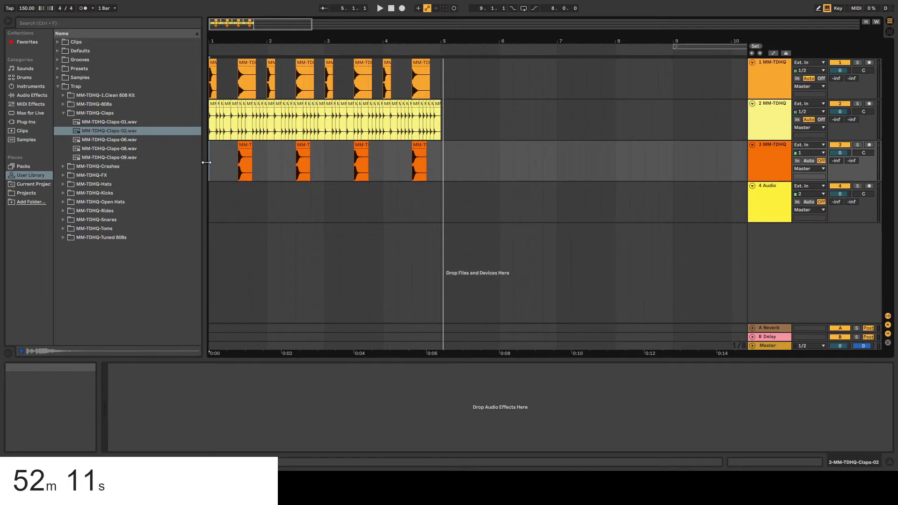
key(space)
Audition 808-01 and 808-03 in the MM-TDHQ-808s folder, then collapse it.
click(61, 113)
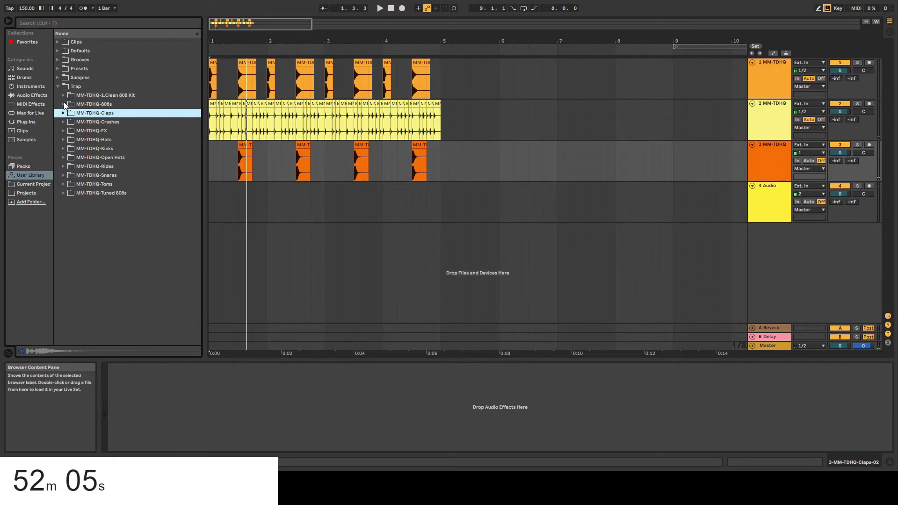
click(64, 104)
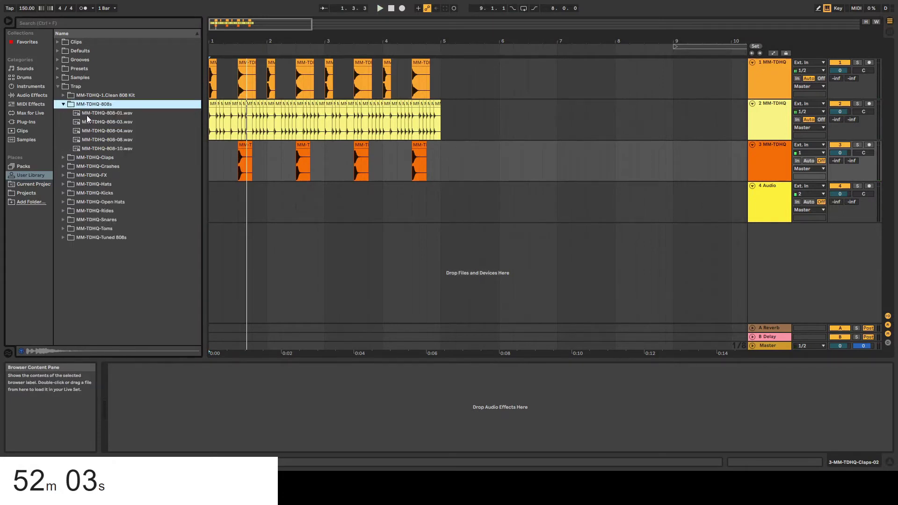
click(88, 113)
click(86, 122)
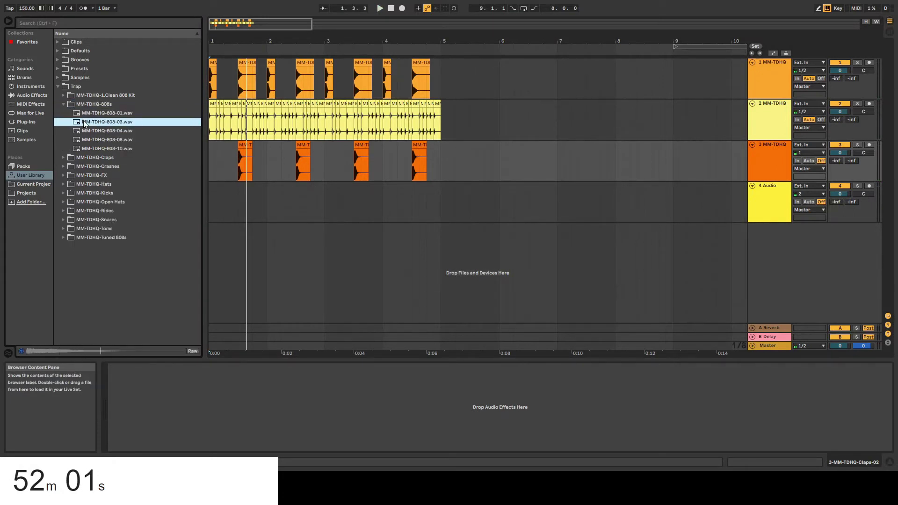
click(63, 104)
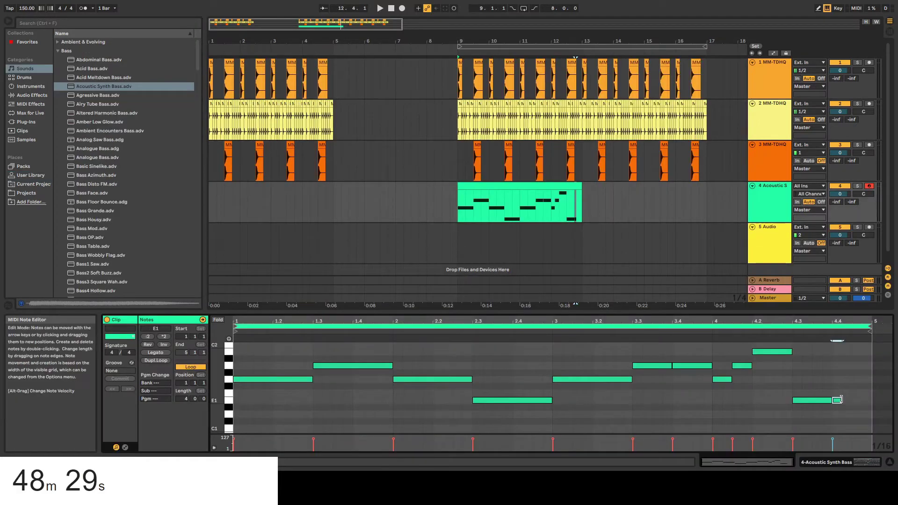
Lengthen a note in the bass line and play the arrangement with it.
drag(841, 401, 861, 393)
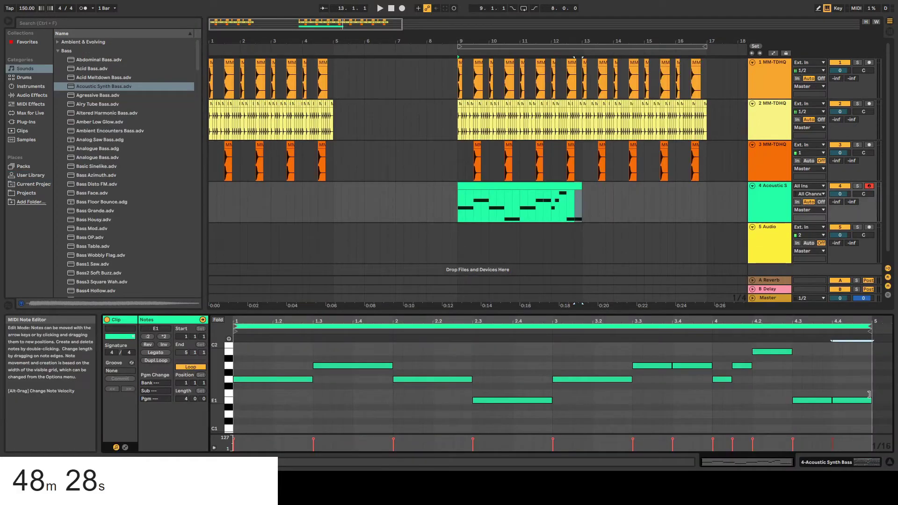
click(456, 208)
click(461, 209)
key(space)
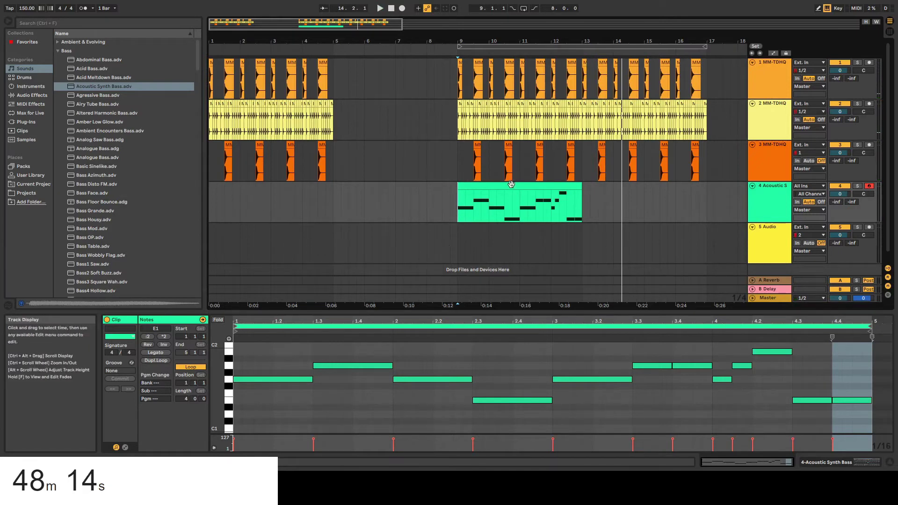
Duplicate the track 4 bass clip into bars 13–17.
click(579, 208)
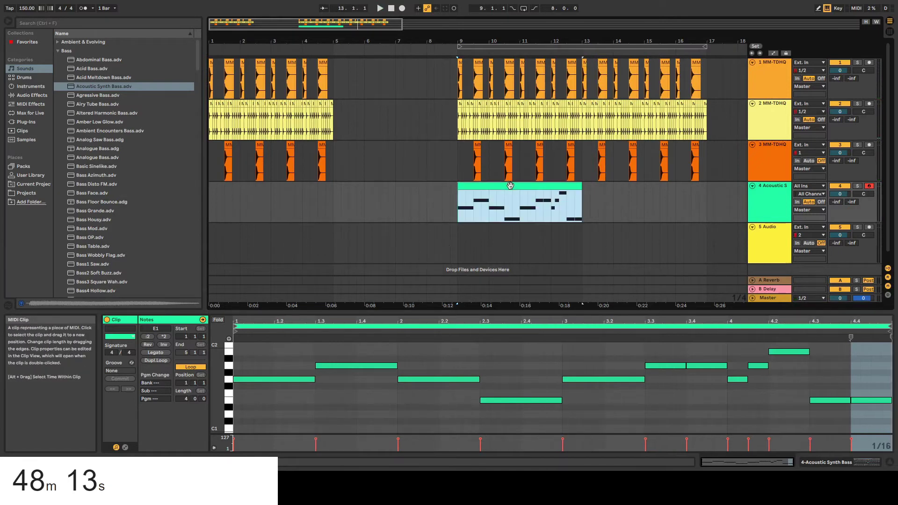
click(588, 198)
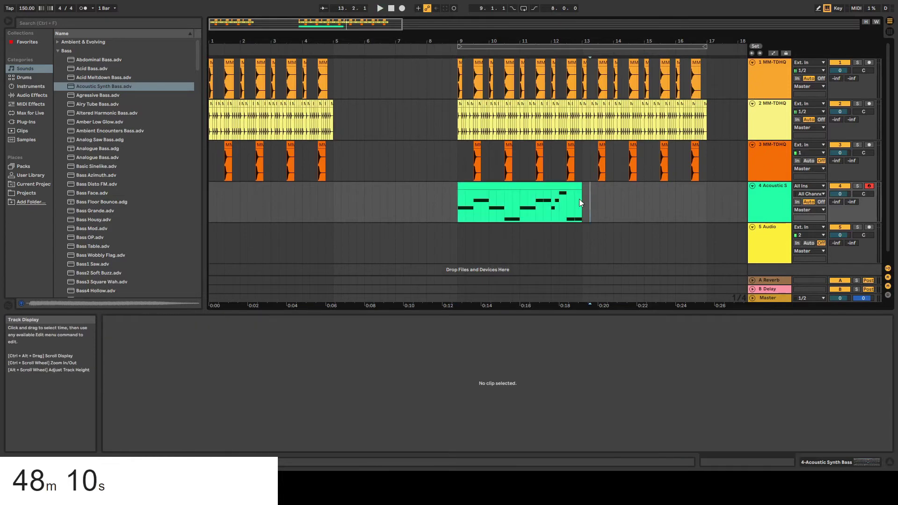
click(582, 200)
key(ctrl+d)
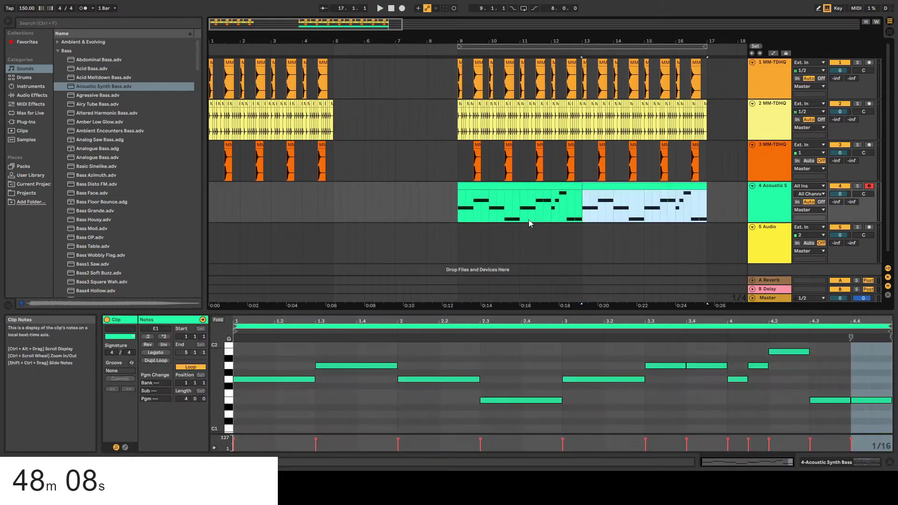
click(518, 226)
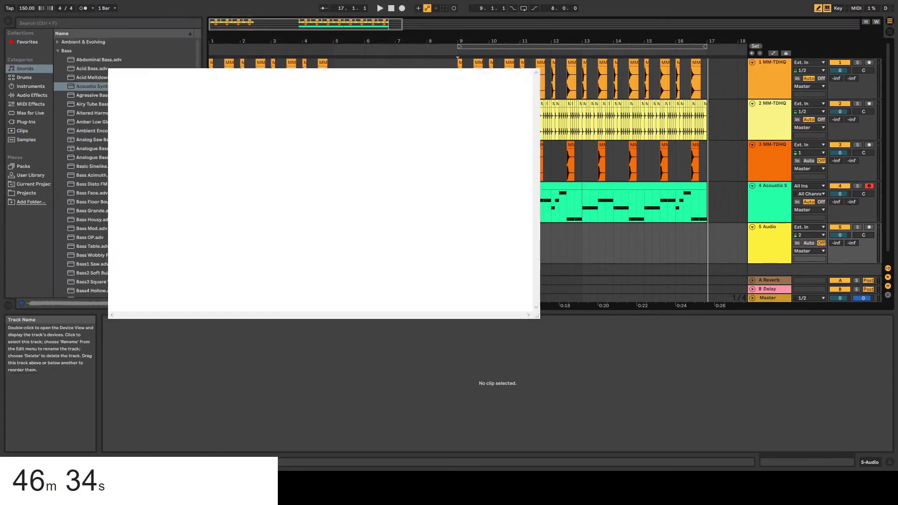
Type 'think it's a shame that you don't know your name' and begin 'You think I'm to blame'.
text(think it's )
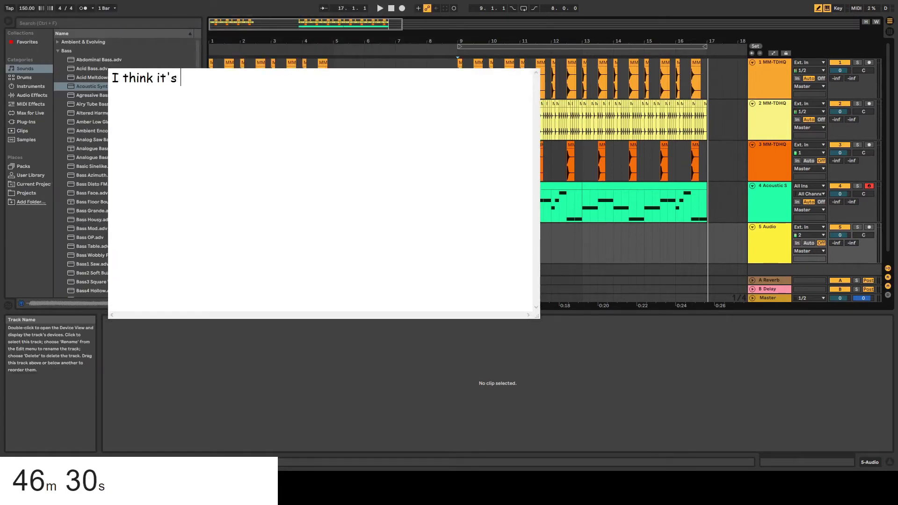
text(a shame)
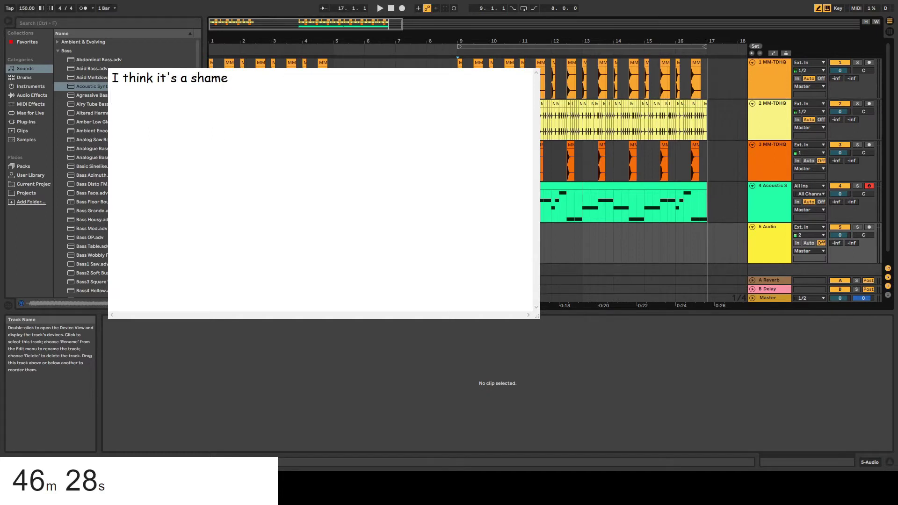
text(rthat you don't nk)
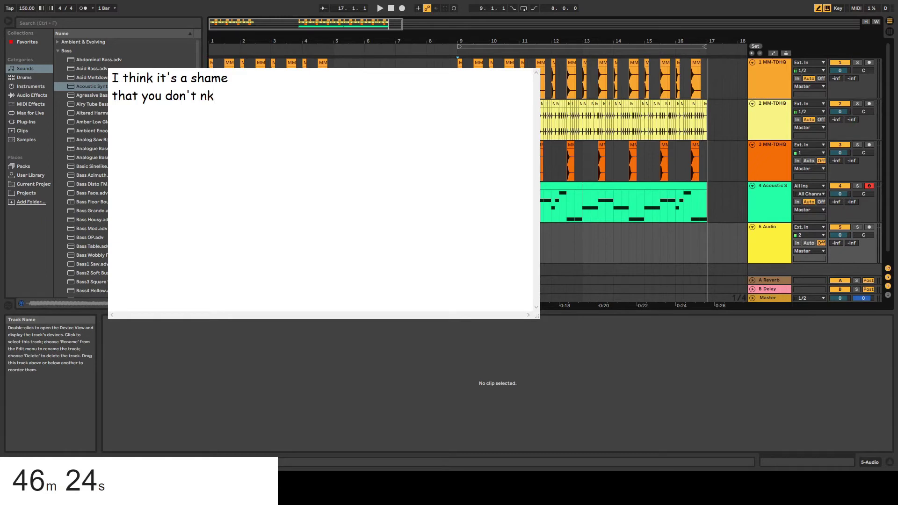
key(BackSpace)
key(BackSpace)
text(know your name)
key(Return)
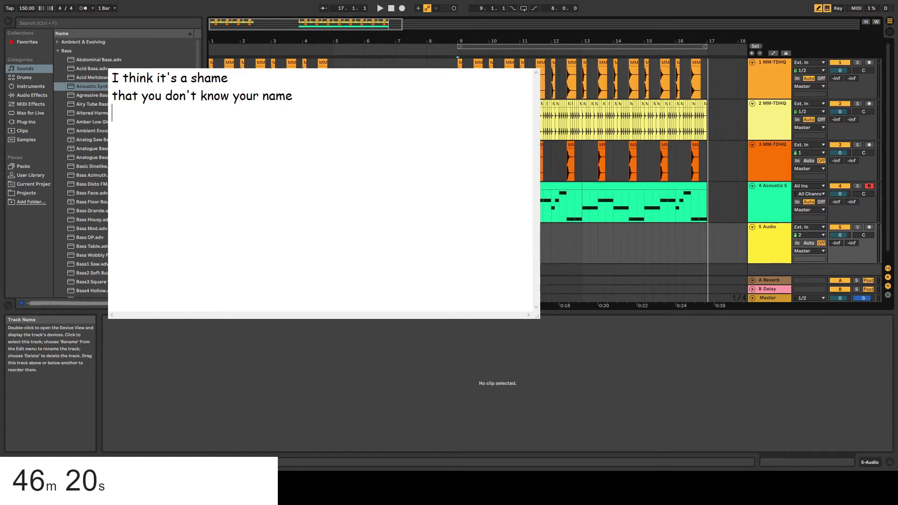
text(You thihn)
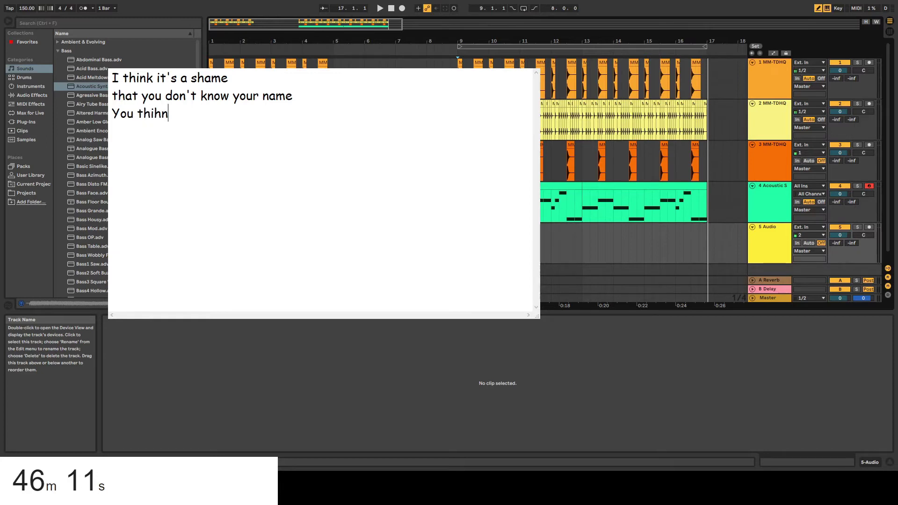
key(BackSpace)
text(k)
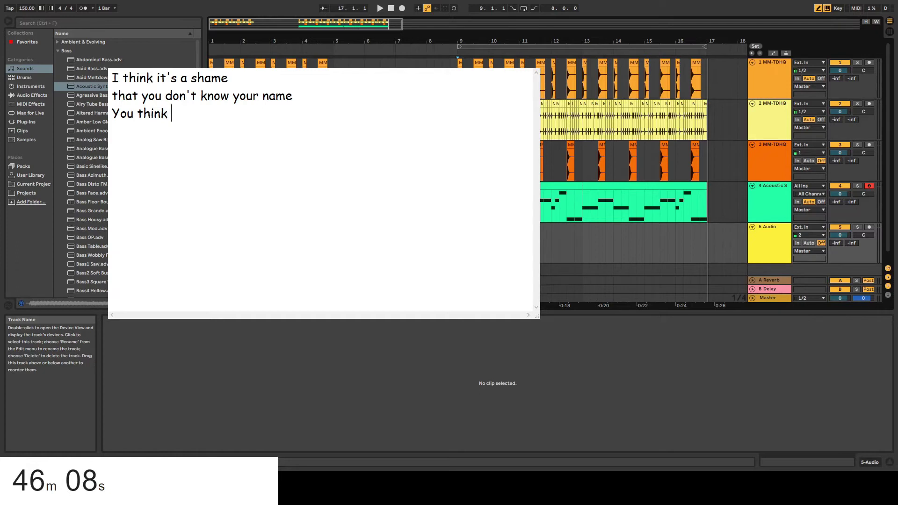
text( i)
text(I'm to blame)
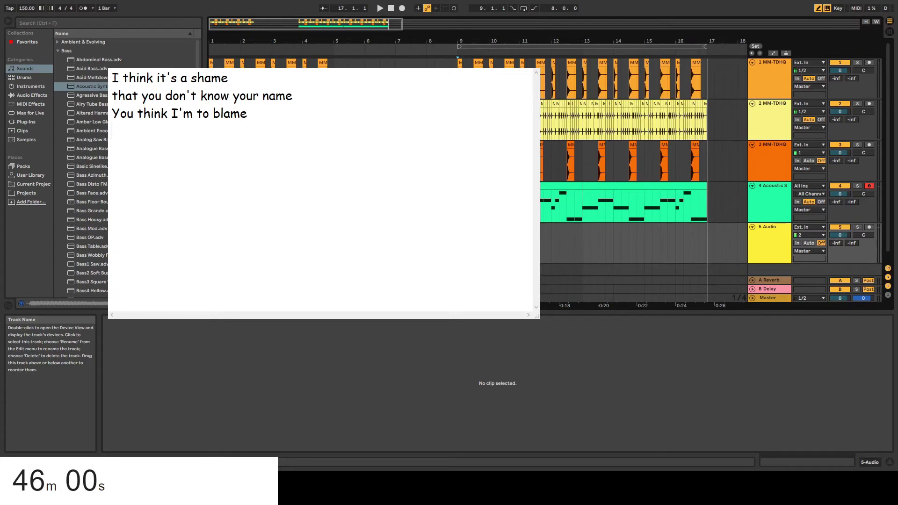
Type the fourth line 'But it's all your fault so don't…'.
text(But it's )
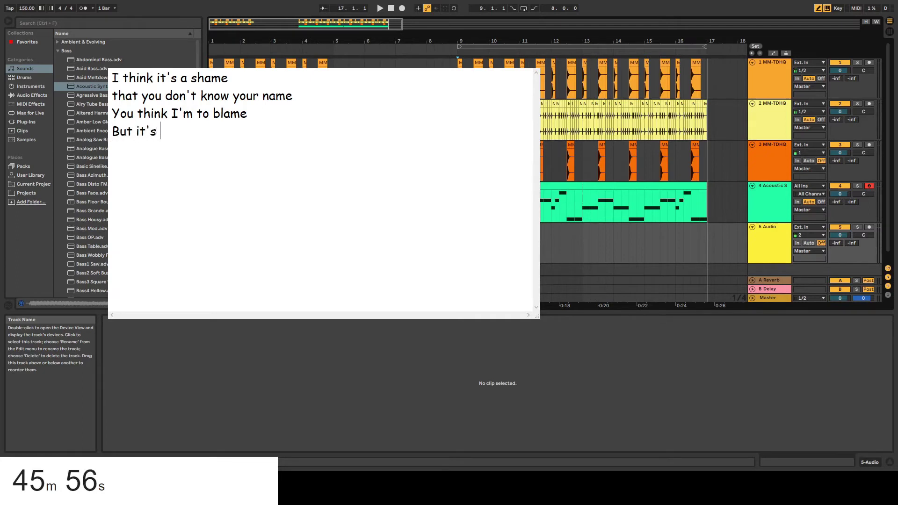
text(all your fault)
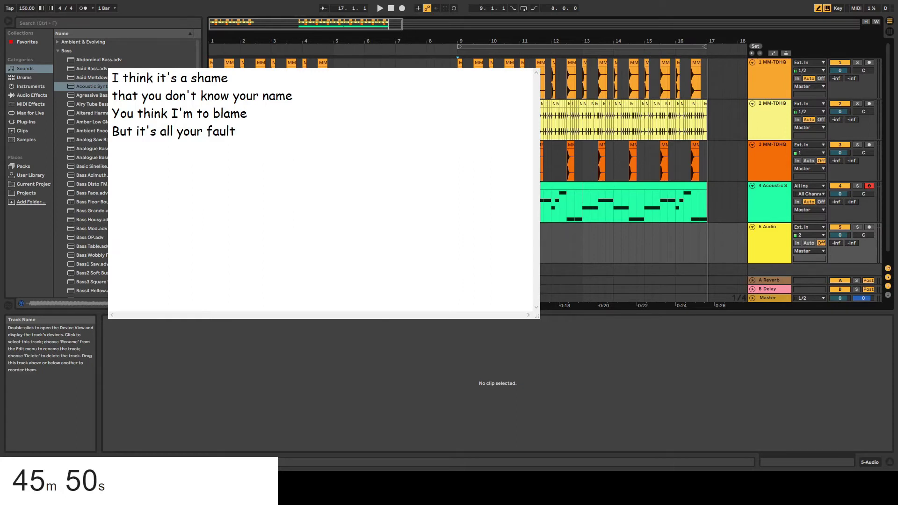
text(so don;)
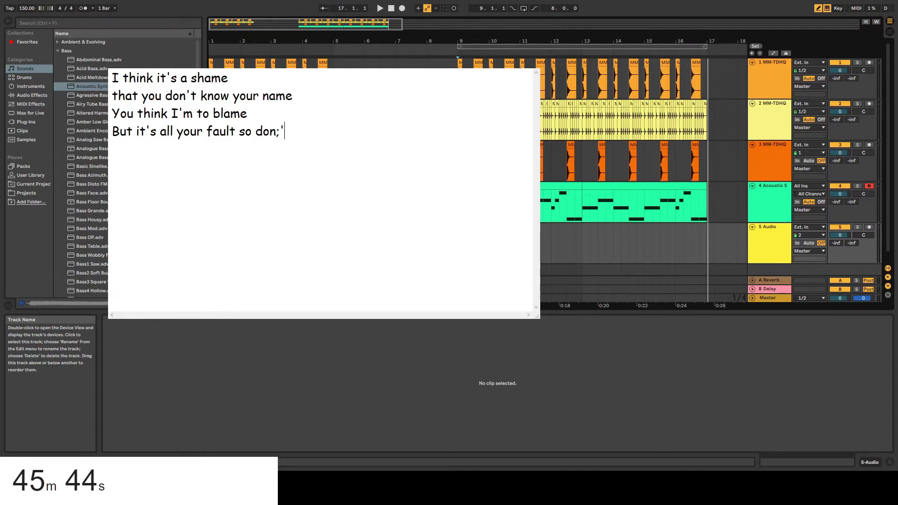
key(BackSpace)
Finish the lyric with ''t shame', then record a vocal take on track 5 and stop.
text('t shame)
click(619, 119)
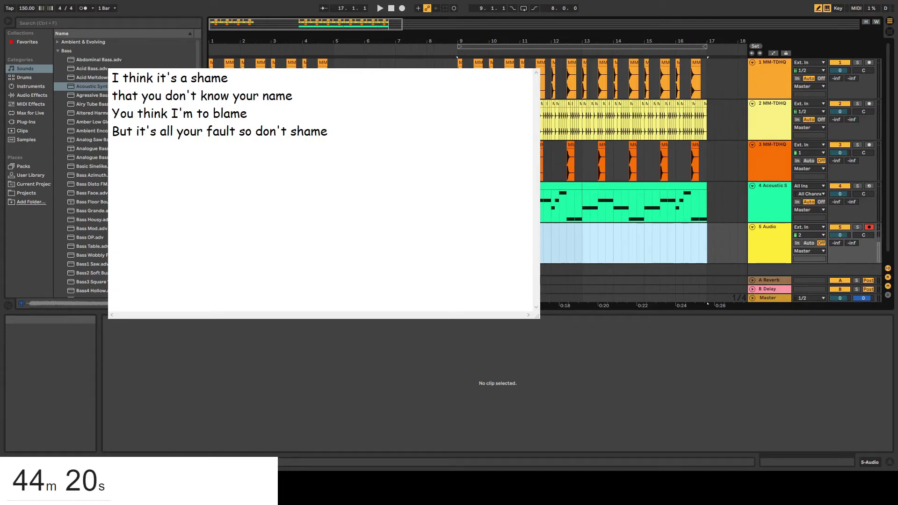
click(403, 9)
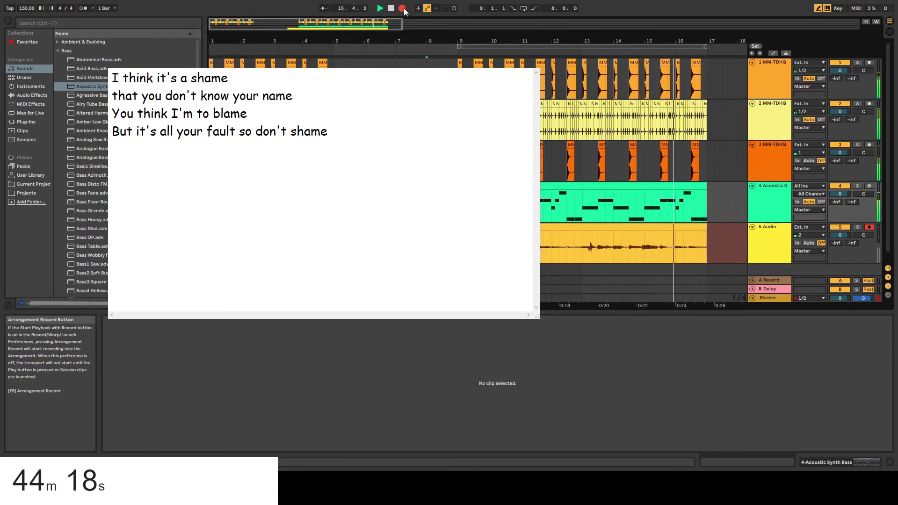
click(403, 9)
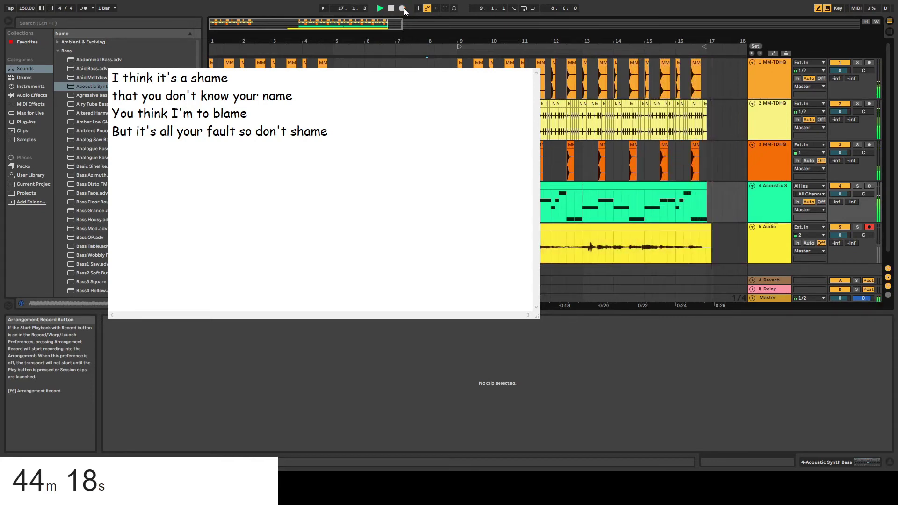
click(392, 8)
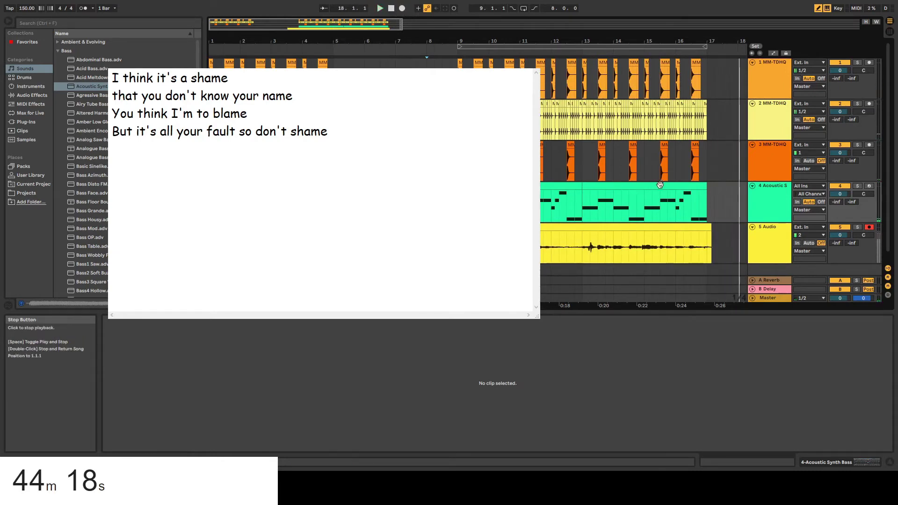
Trim the recorded vocal clip's end slightly earlier and play to check it.
click(707, 239)
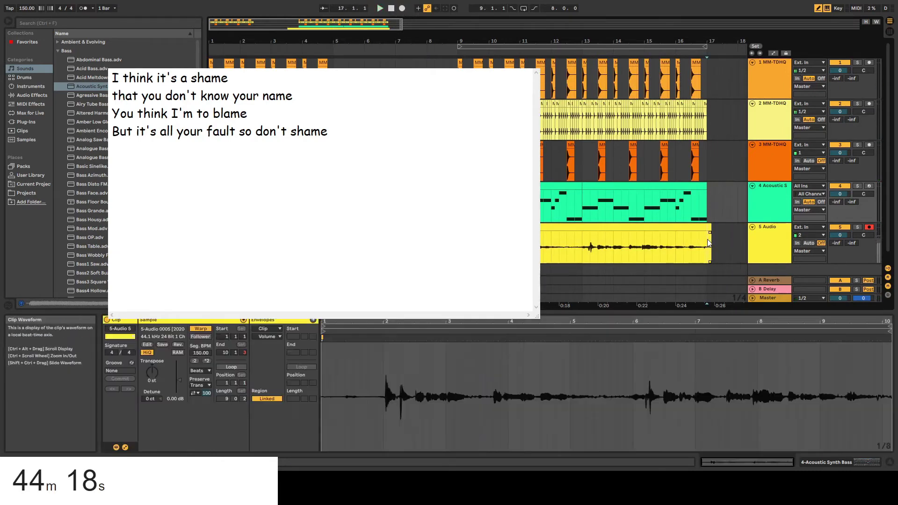
drag(711, 242, 706, 241)
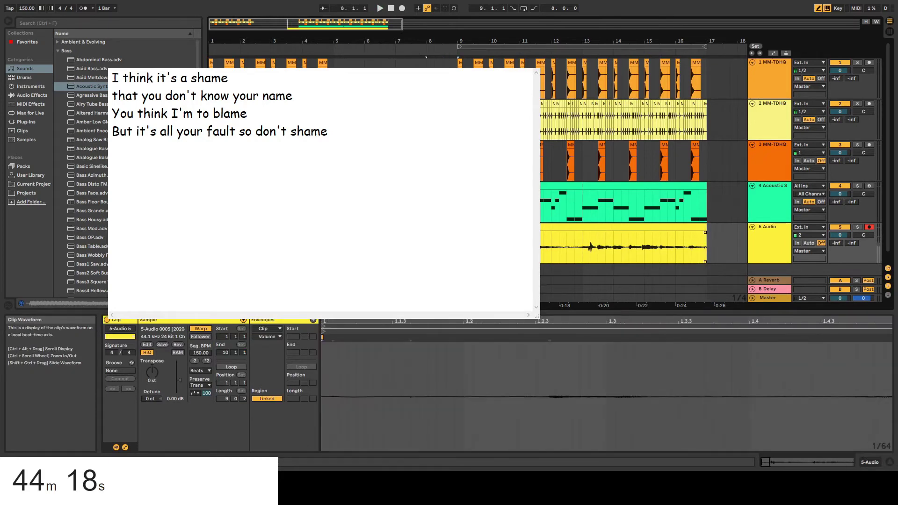
key(space)
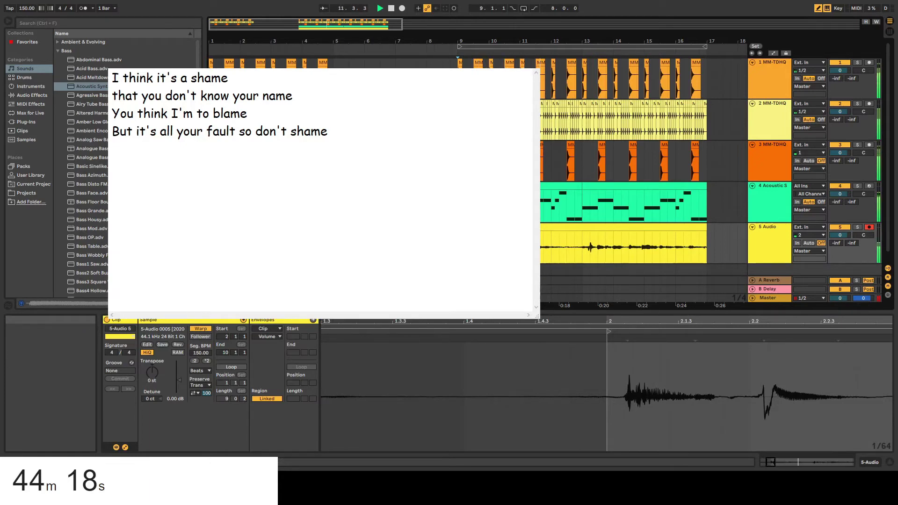
Shorten the Acoustic Synth Bass clip's loop end by a sixteenth.
click(282, 202)
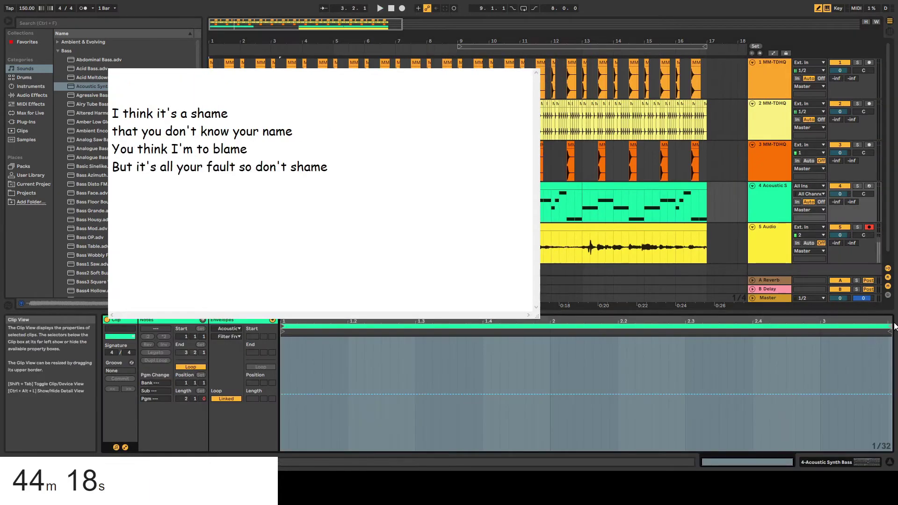
drag(889, 326, 896, 326)
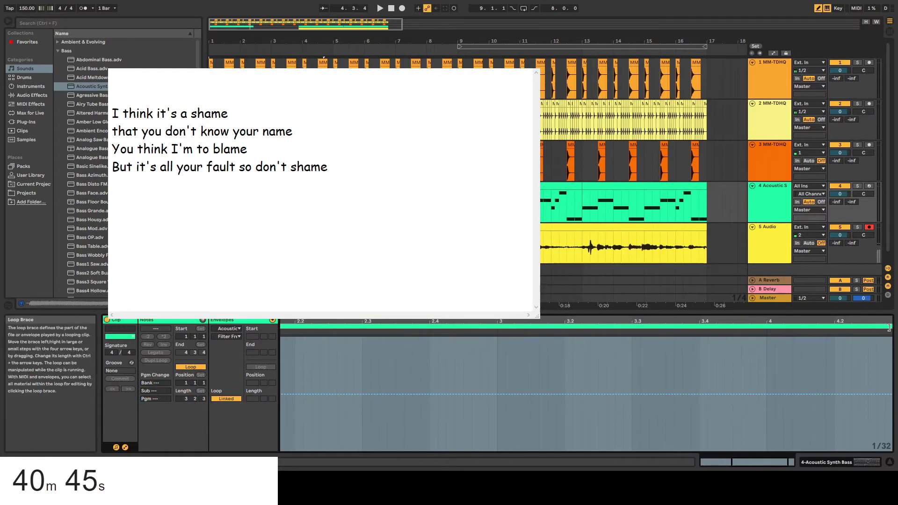
key(ctrl+Left)
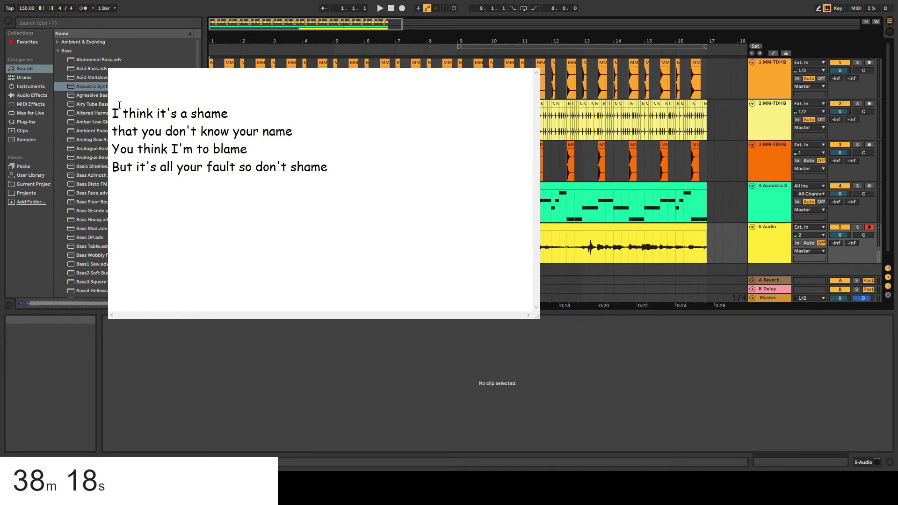
Type the verse lines 'I know your not the smartest' and 'But there is a differ' above the chorus.
text(I)
key(BackSpace)
text(know your)
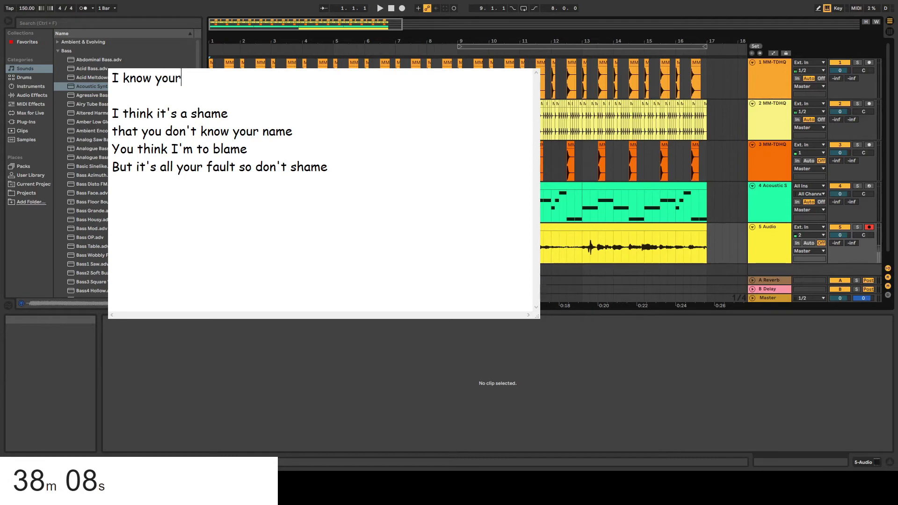
text( not the smartest)
key(Return)
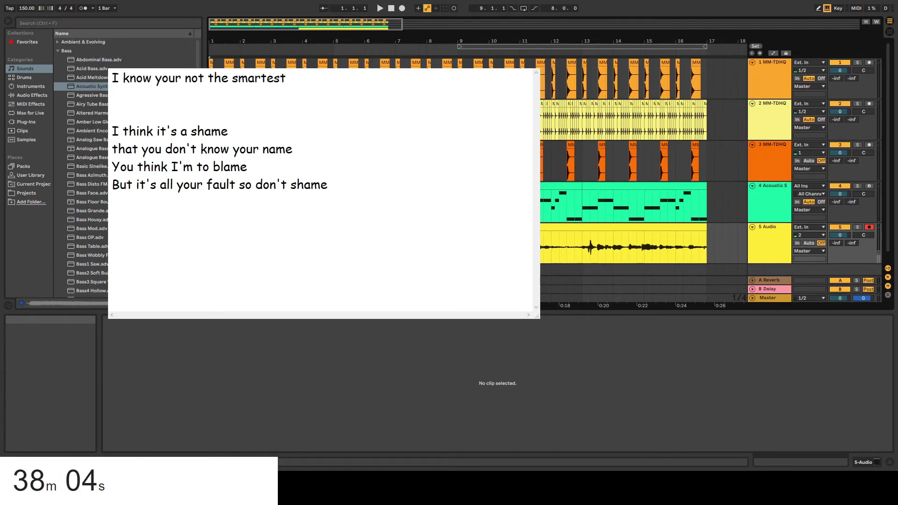
text(But there is a differ)
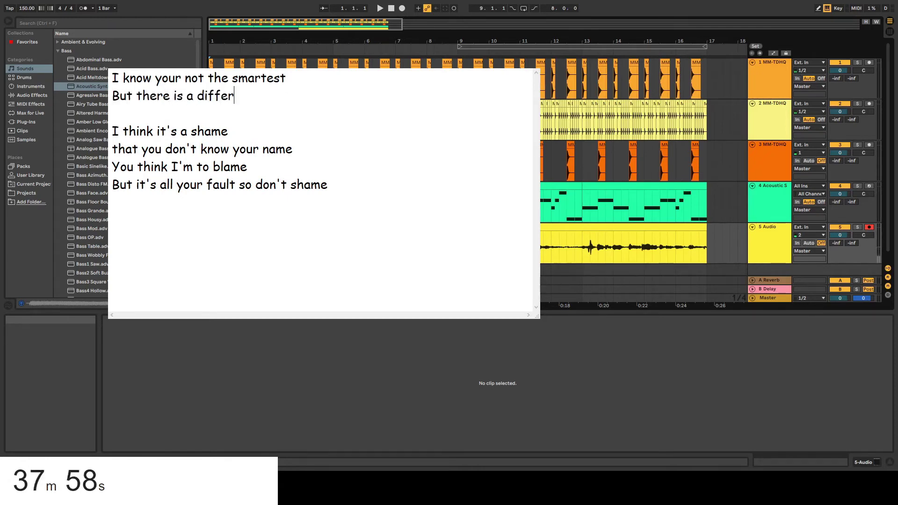
key(Delete)
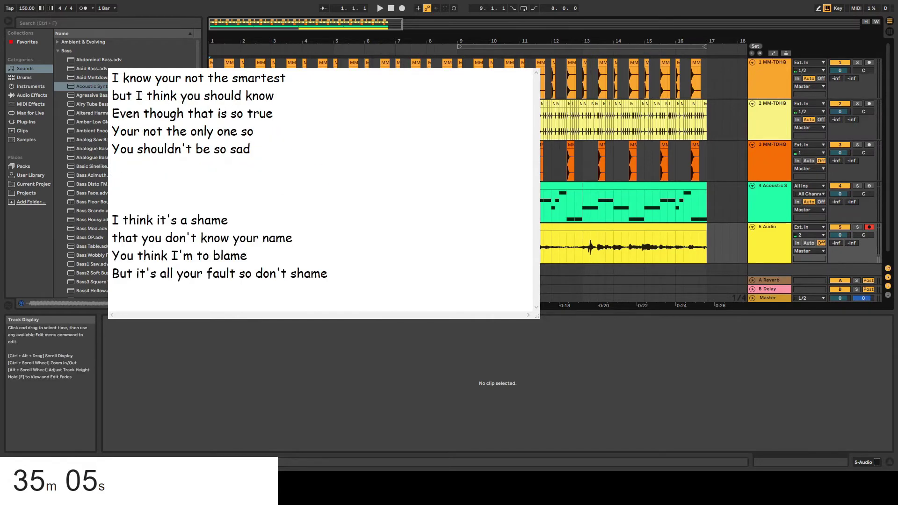
Add the lines 'I will have your back', 'I had to let it out' and 'Shout'.
text(I will have your back)
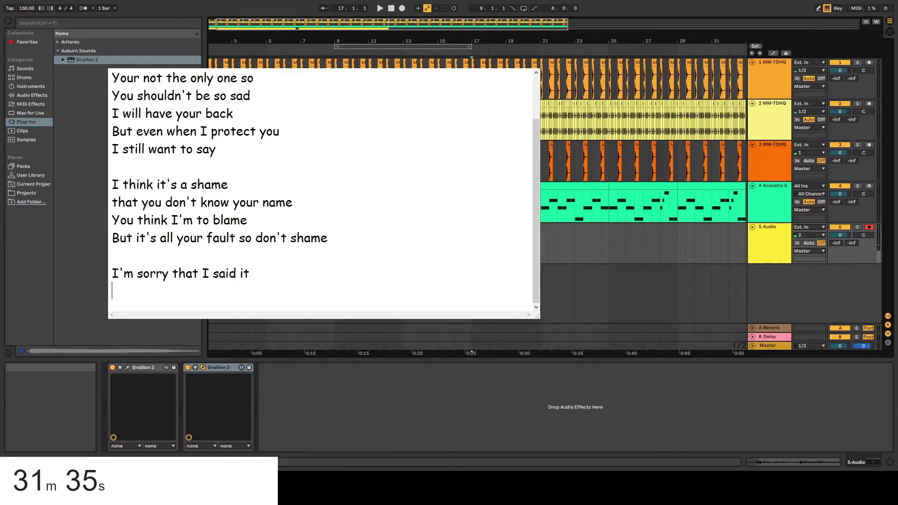
text(I had to let it out)
key(Return)
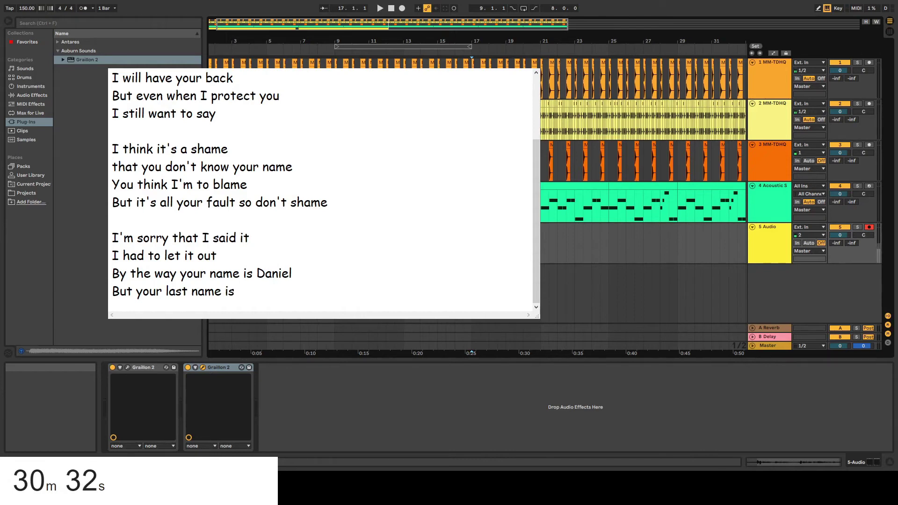
text(Shout)
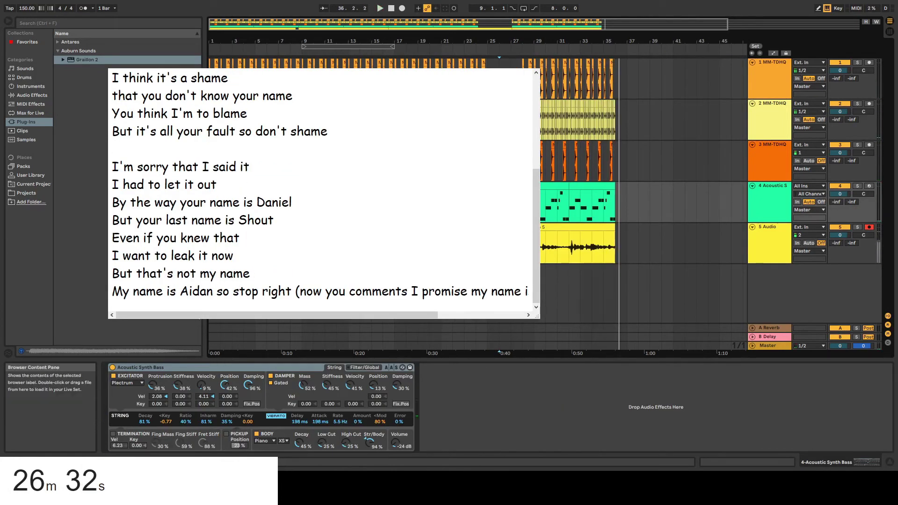
Stop playback, return to the song start, and select the 5 Audio track.
key(space)
key(Down)
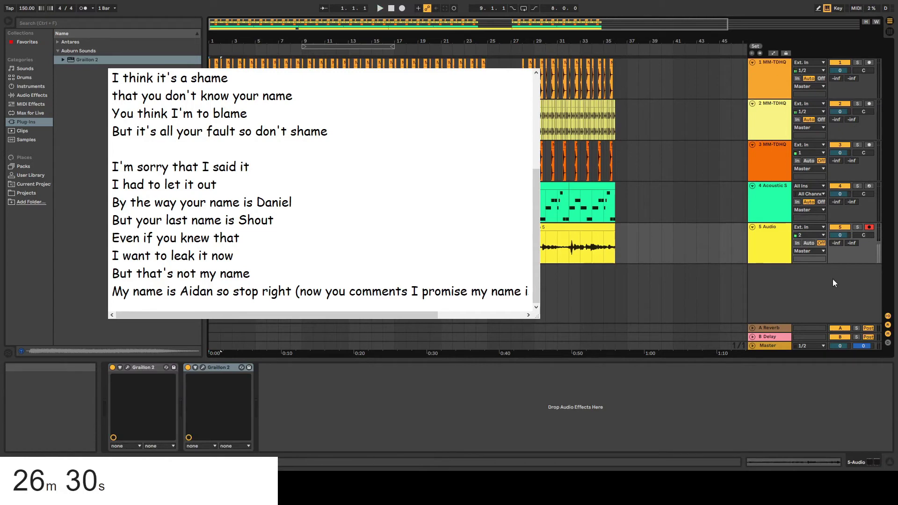
click(766, 245)
Insert a MIDI track for the A Clavinette clip below the vocals, then stop playback.
key(ctrl+shift+t)
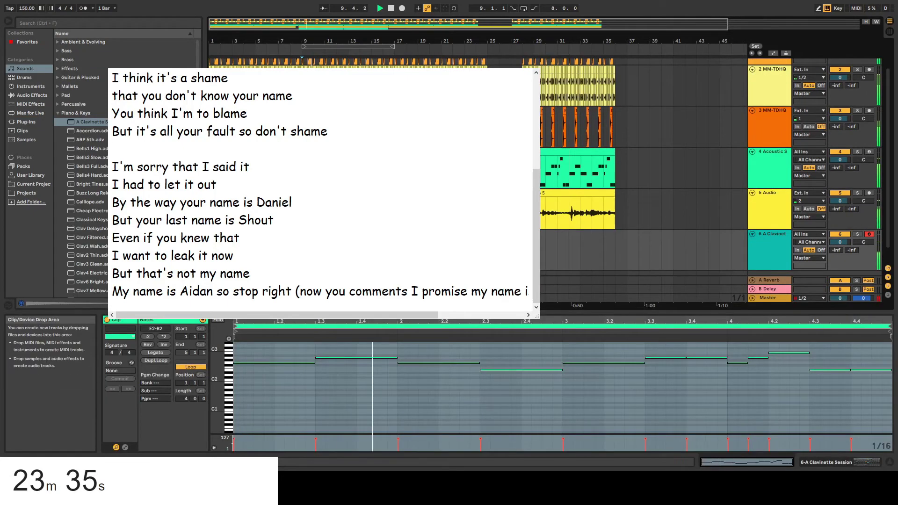
click(243, 354)
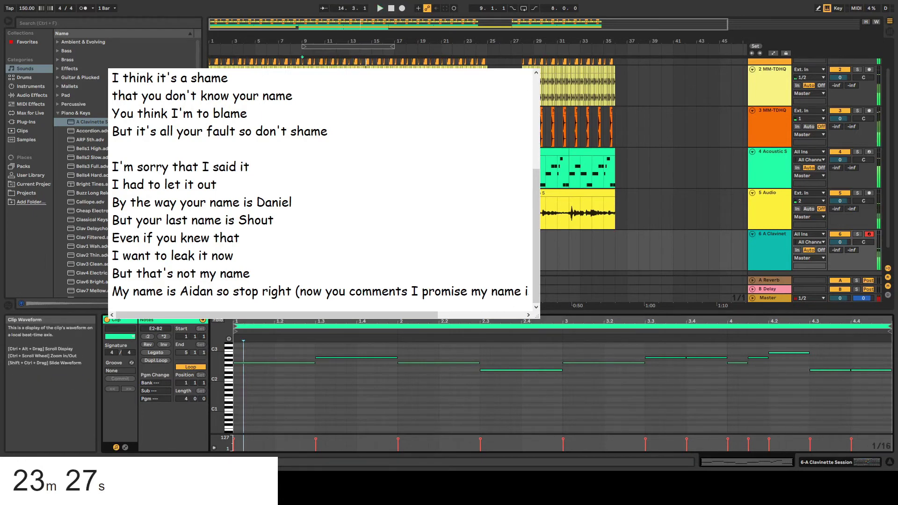
click(530, 210)
key(space)
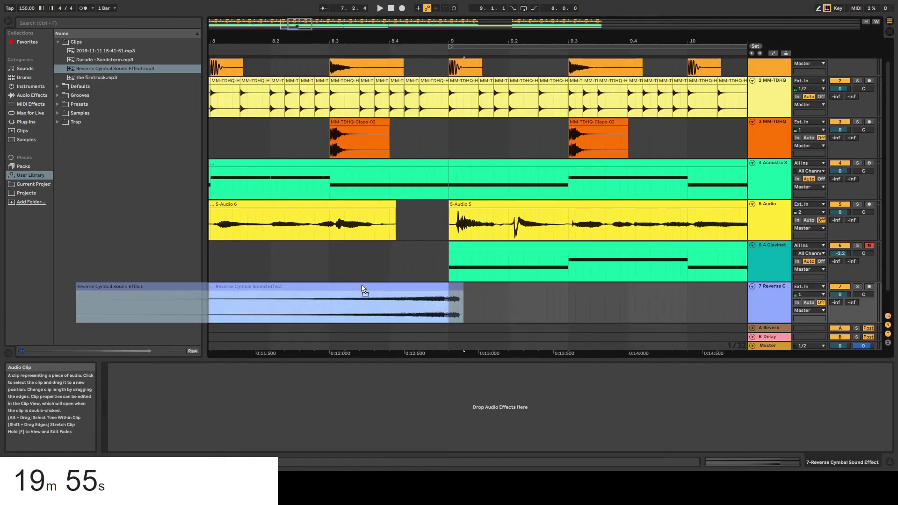
Move the Reverse Cymbal clip to end at bar 9, then select the Clavinet track.
drag(364, 293, 359, 283)
click(449, 301)
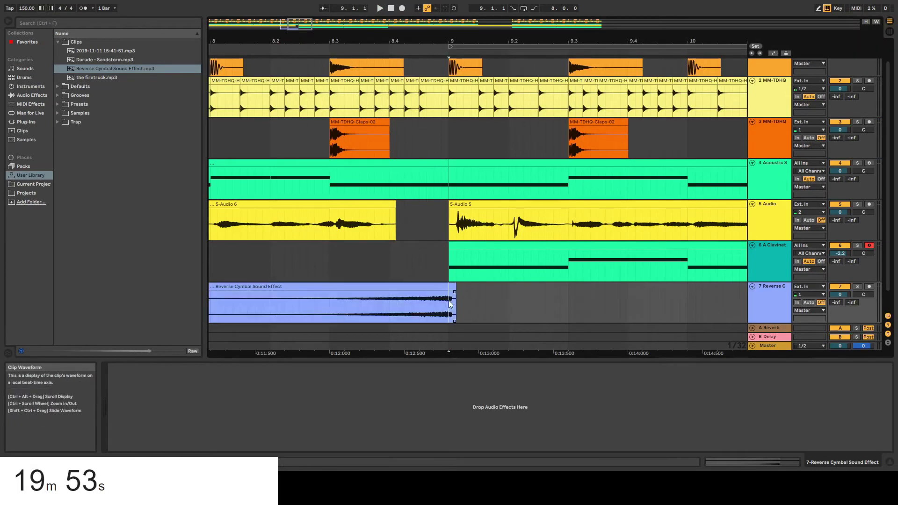
drag(452, 302, 457, 299)
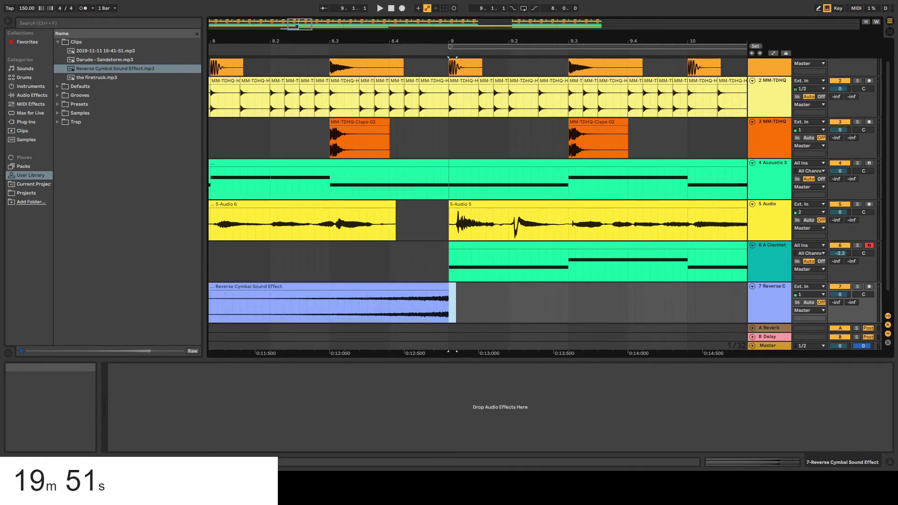
drag(348, 21, 349, 38)
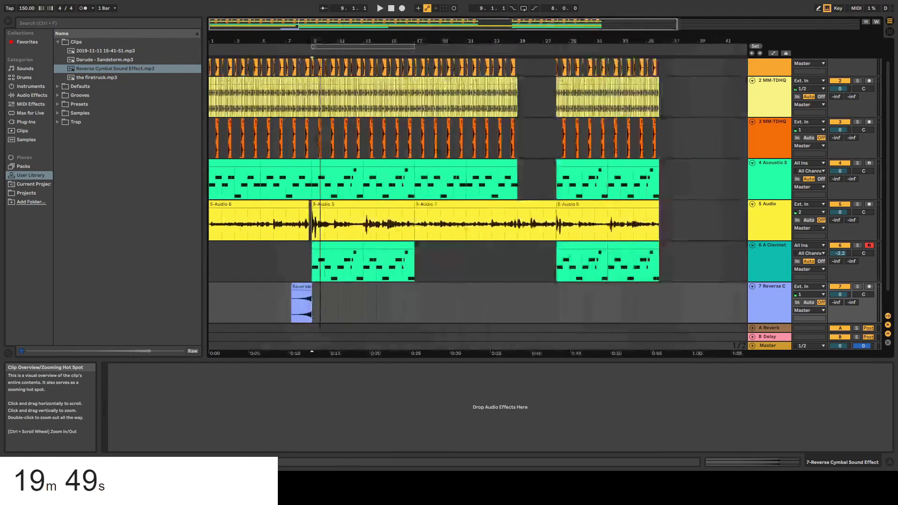
click(212, 259)
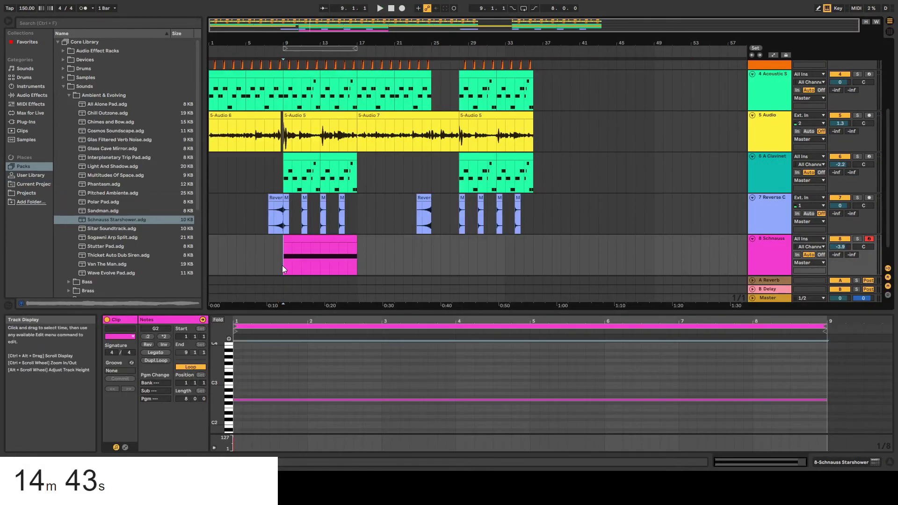
Play the arrangement from bar 9 and zoom out to view more of the song.
click(283, 266)
key(space)
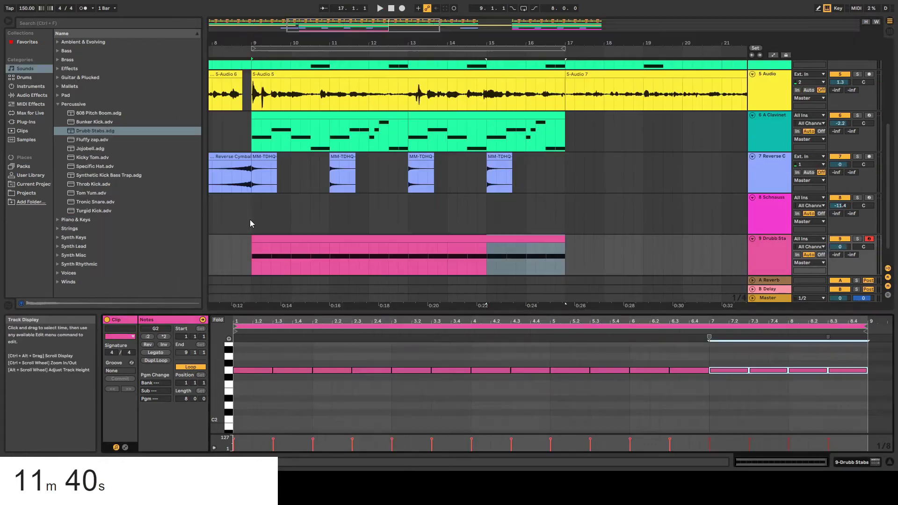
click(254, 222)
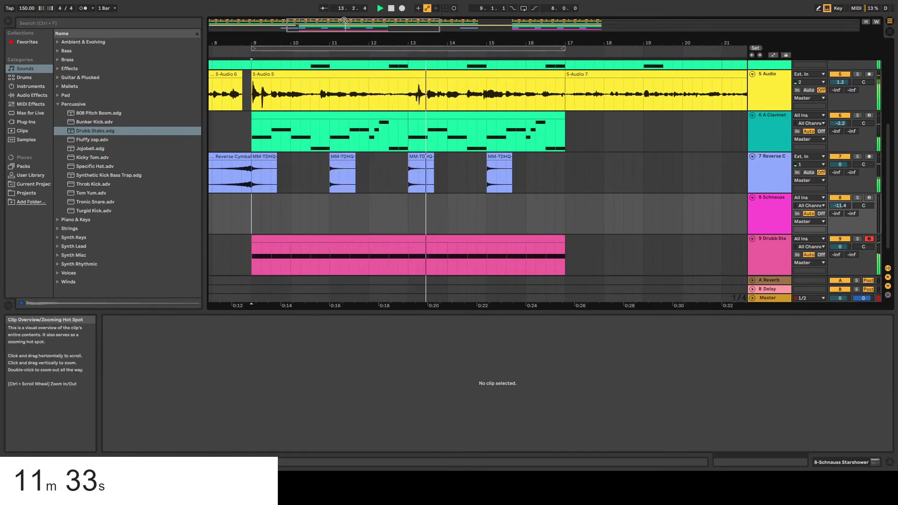
drag(351, 31, 332, 21)
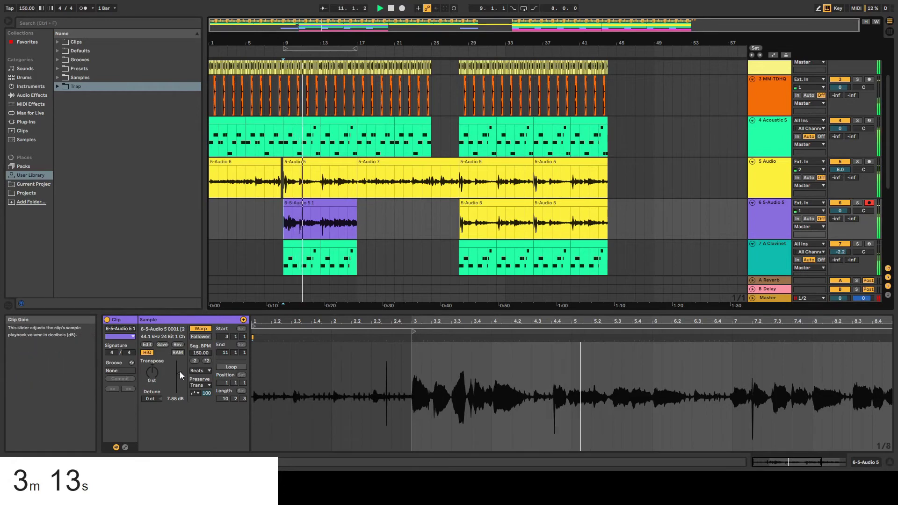
Lower the backing vocal clip gain to 4.81 dB and move it to a new audio track at bar 29.
drag(180, 371, 179, 372)
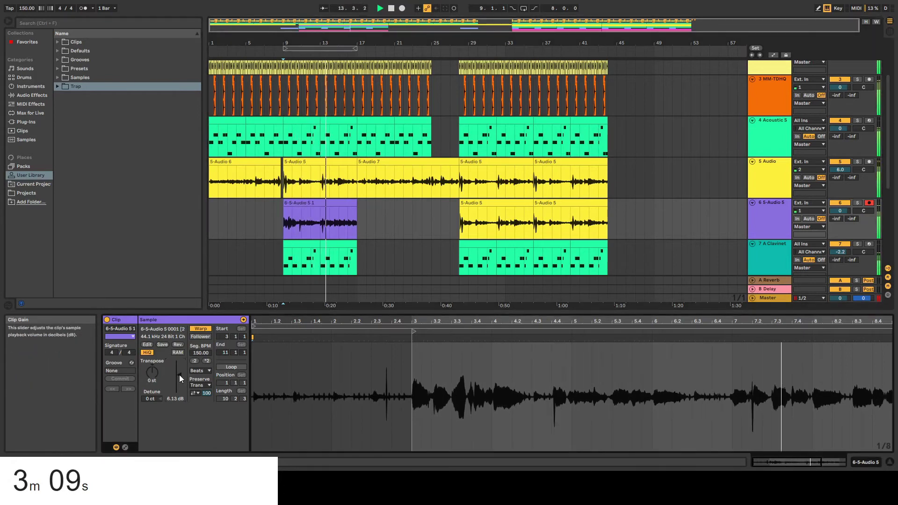
mouse_move(179, 375)
mouse_down()
mouse_move(176, 383)
mouse_move(181, 377)
mouse_up()
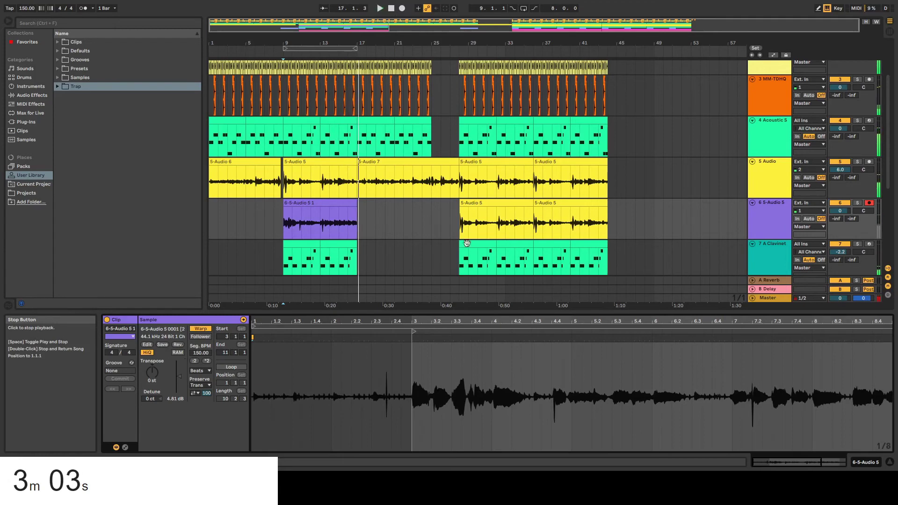
click(762, 180)
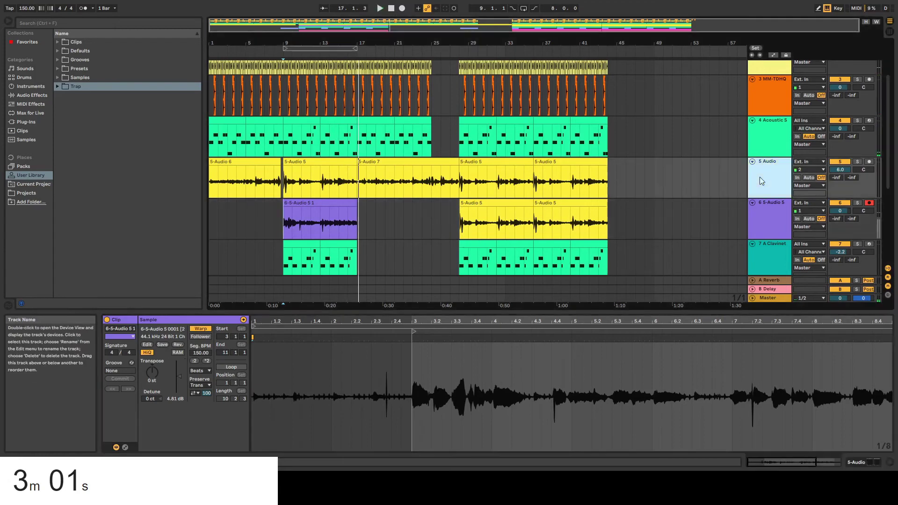
key(ctrl+t)
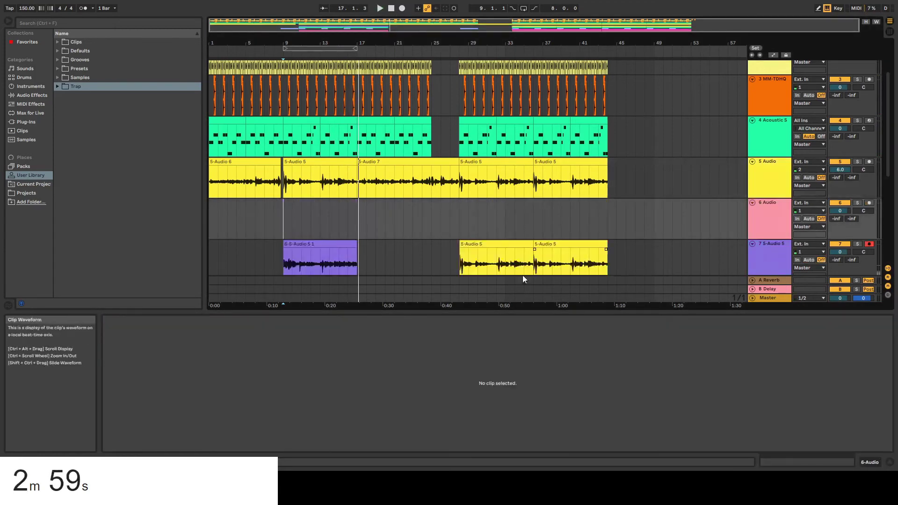
click(354, 256)
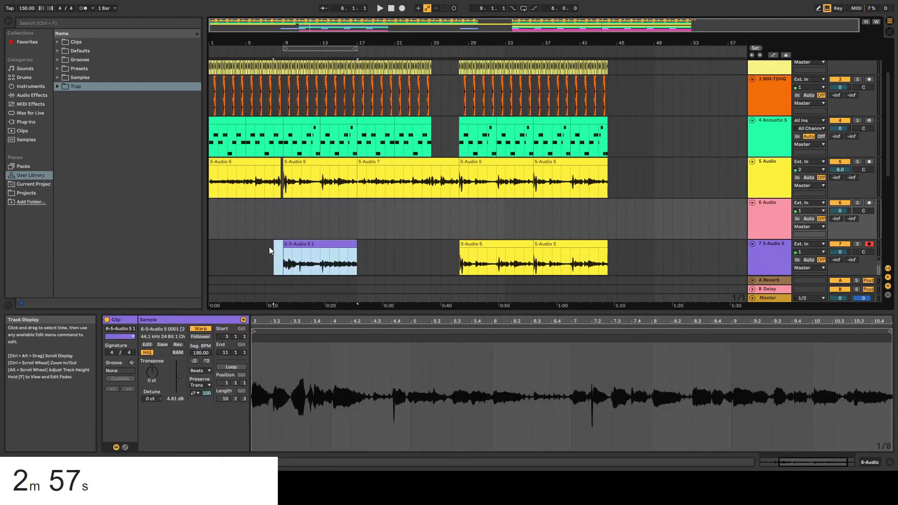
drag(304, 247, 481, 217)
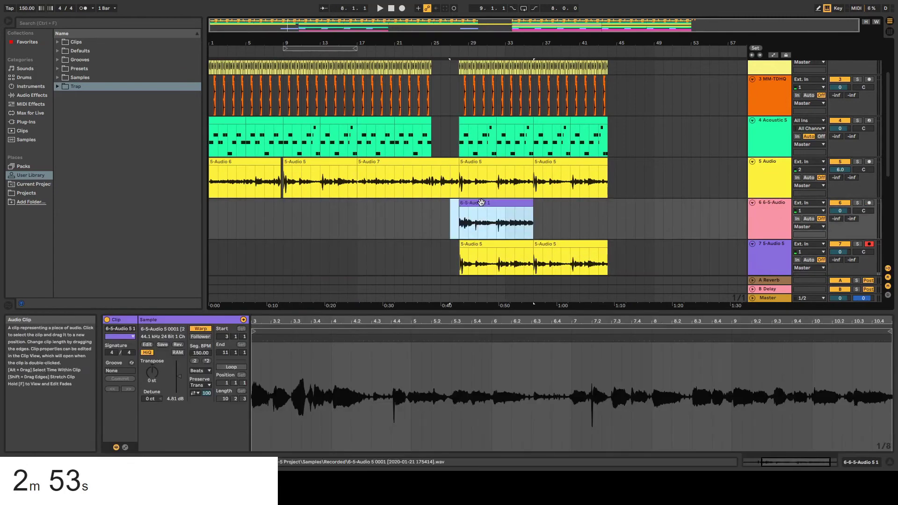
click(481, 203)
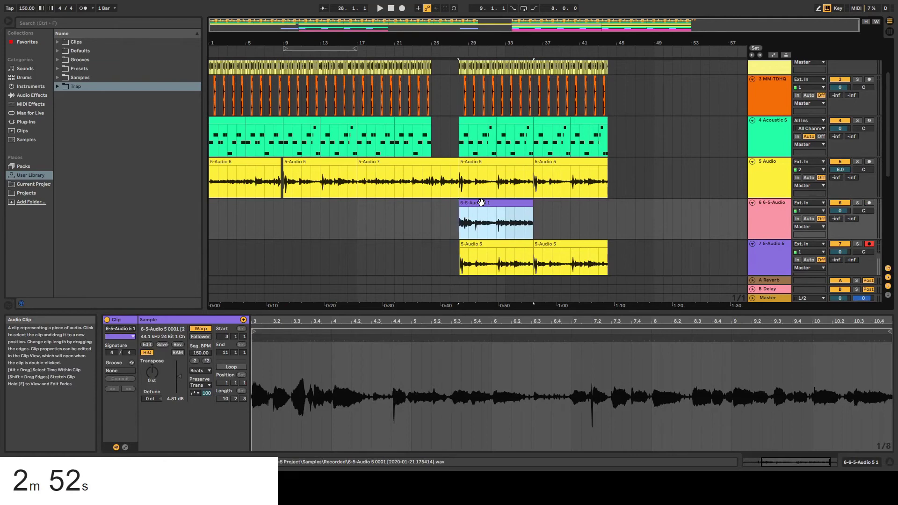
Deselect the vocal clip and stop playback with the transport Stop button.
click(535, 214)
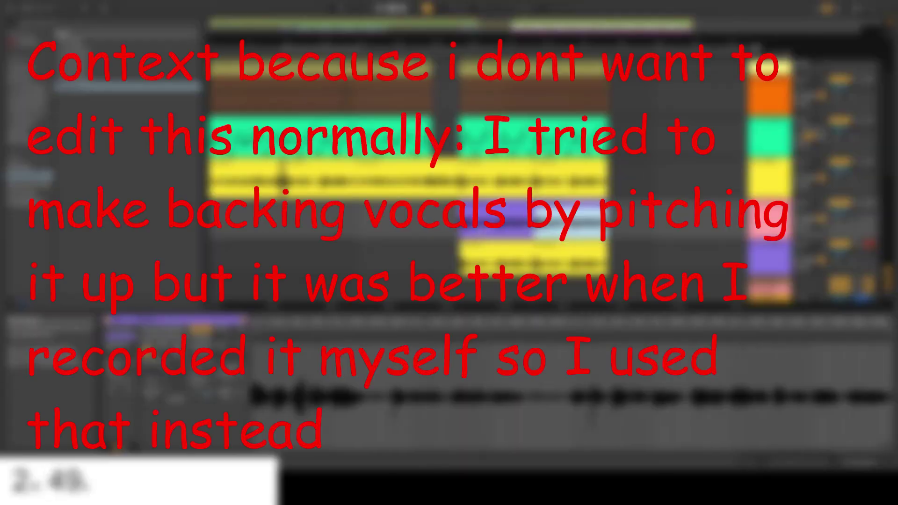
scroll(468, 187, down, 3)
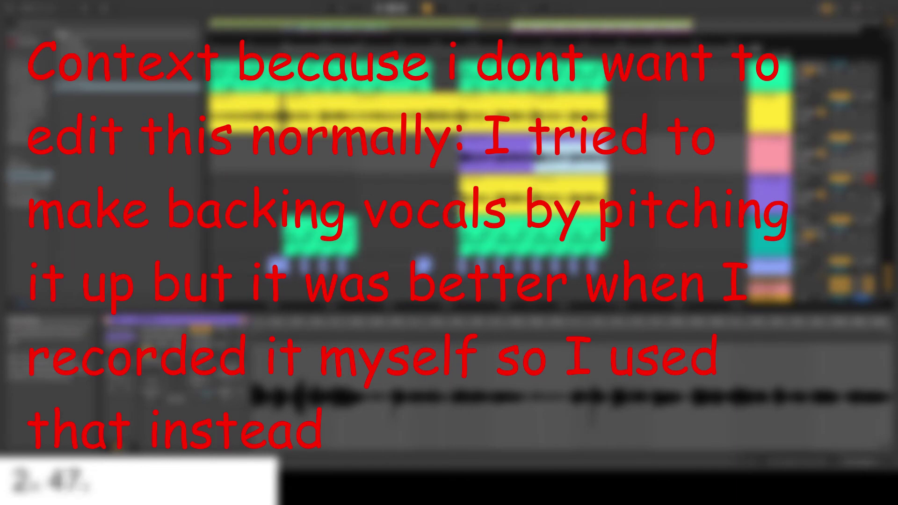
click(468, 189)
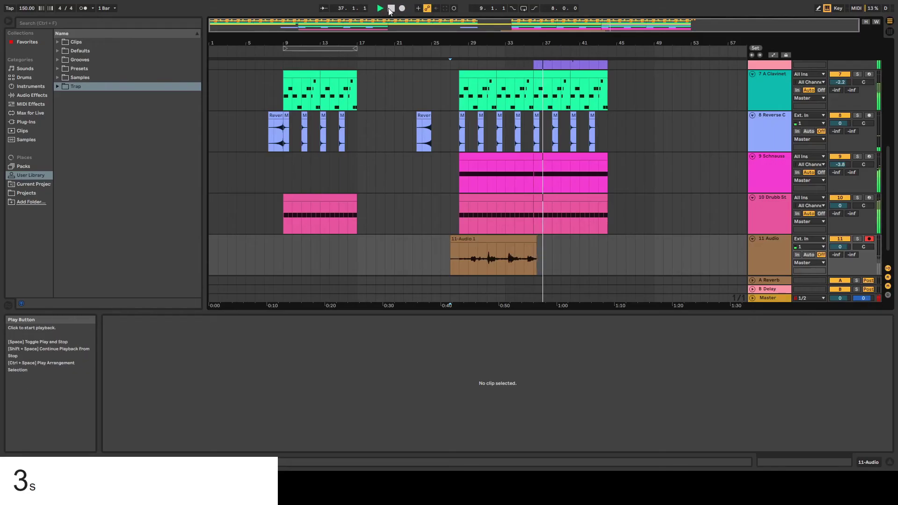
click(391, 9)
Trim the first bar off the 11-Audio 1 clip so its Start reads 2 1 1.
drag(535, 257, 529, 257)
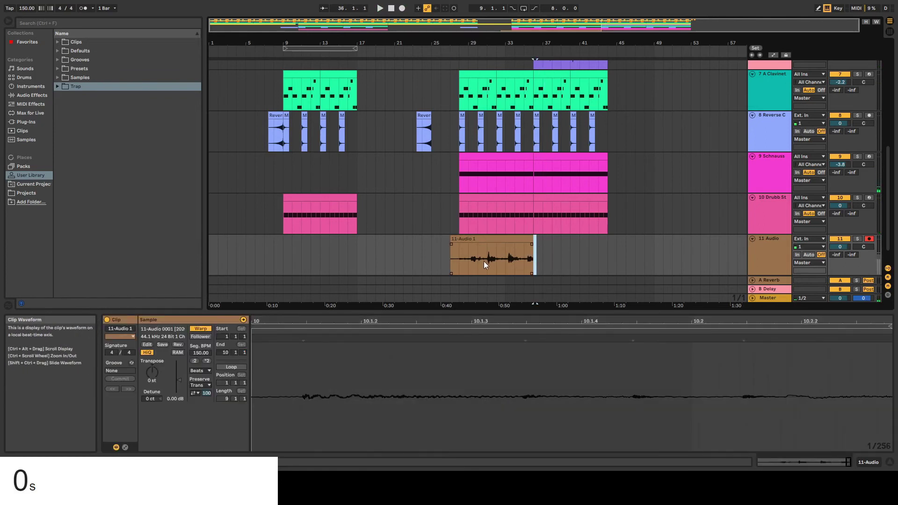
key(ctrl+z)
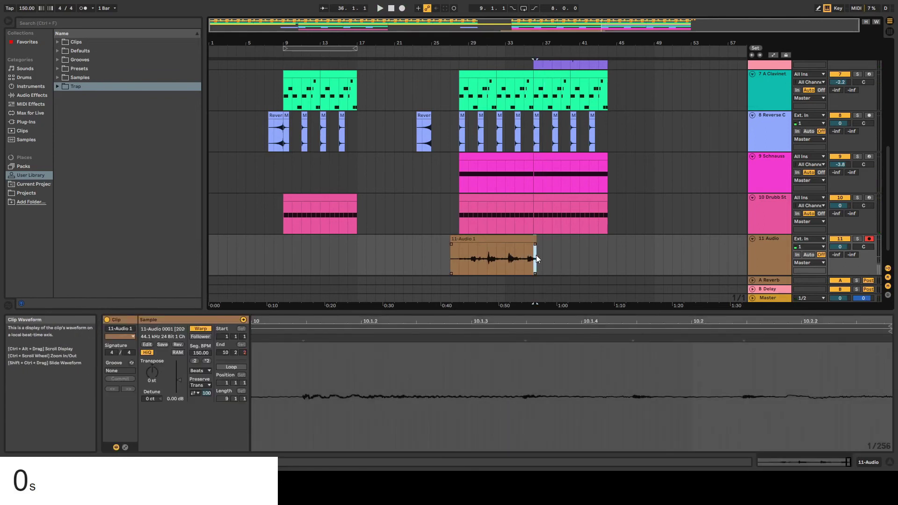
key(ctrl+y)
drag(452, 257, 559, 240)
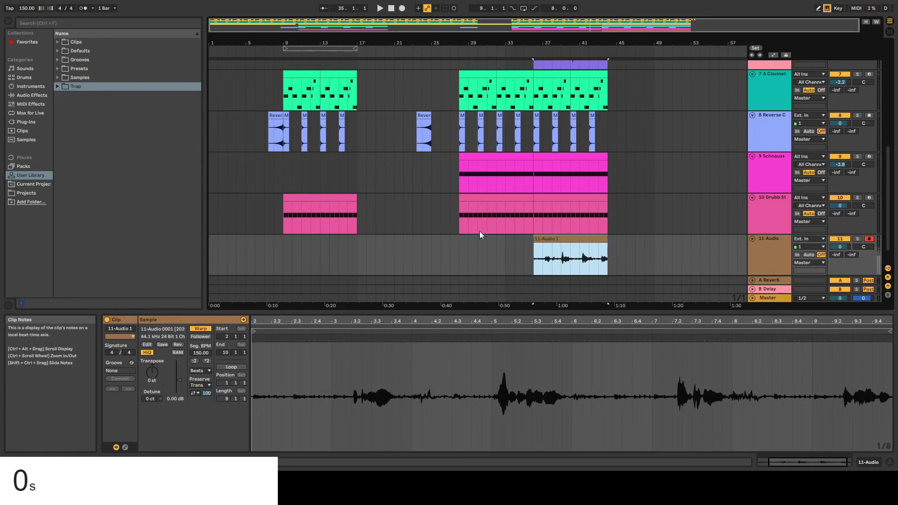
click(509, 248)
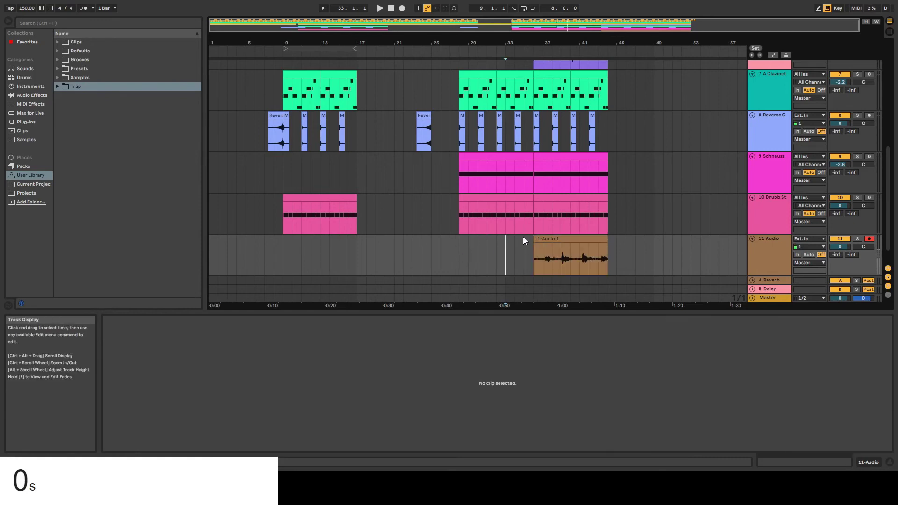
scroll(523, 237, up, 3)
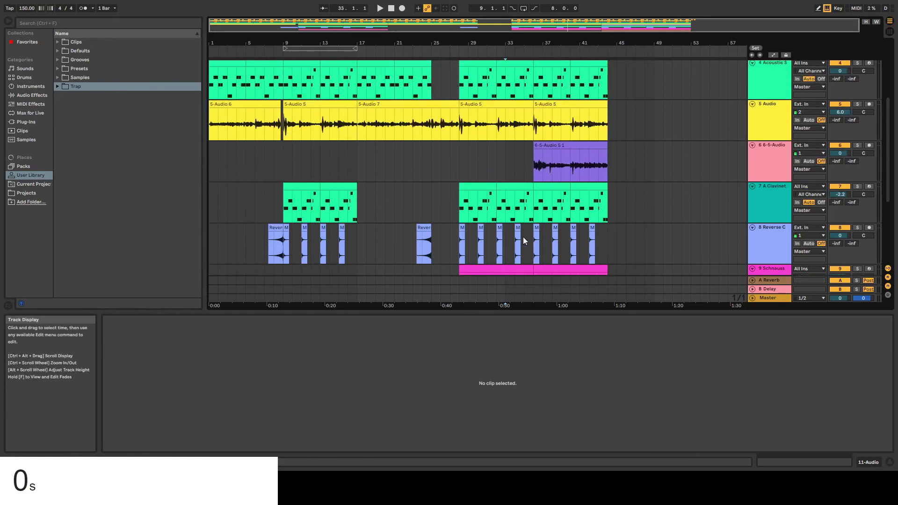
scroll(523, 237, up, 3)
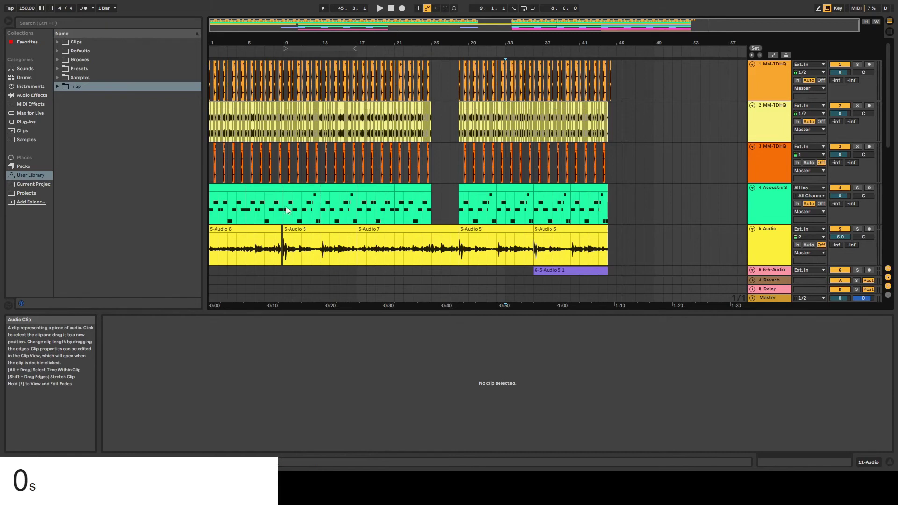
Select the 5-Audio 6 vocal clip at the start of track 5 to show its settings.
click(210, 251)
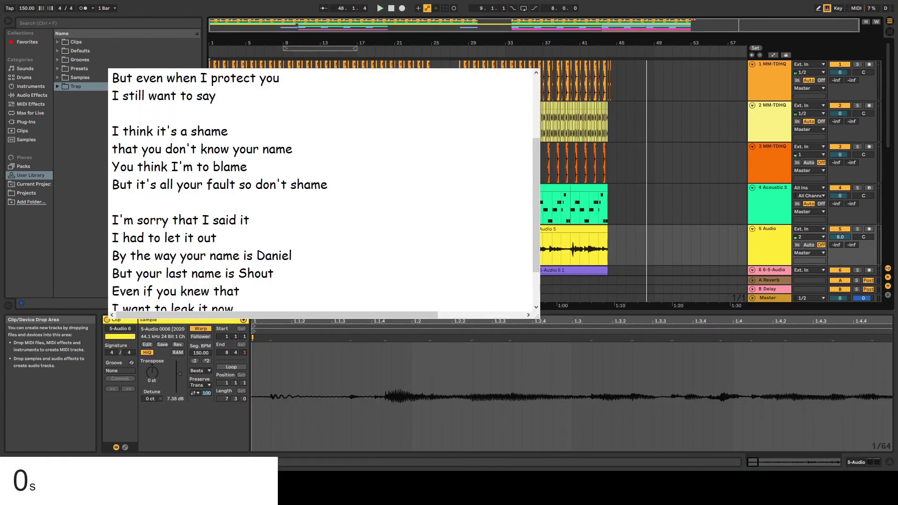
Play the song from the hi-hat clip near bar 28, then zoom out to the whole song.
drag(447, 29, 453, 68)
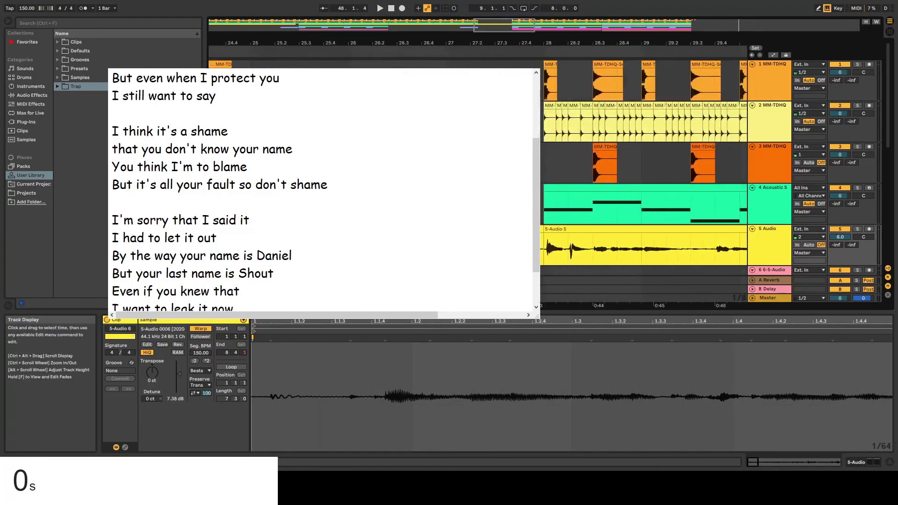
click(543, 116)
key(space)
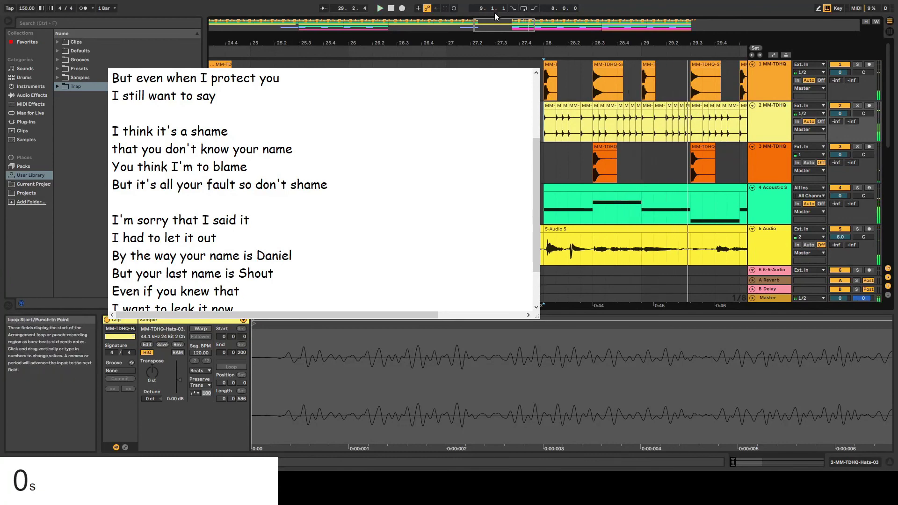
drag(449, 26, 315, 34)
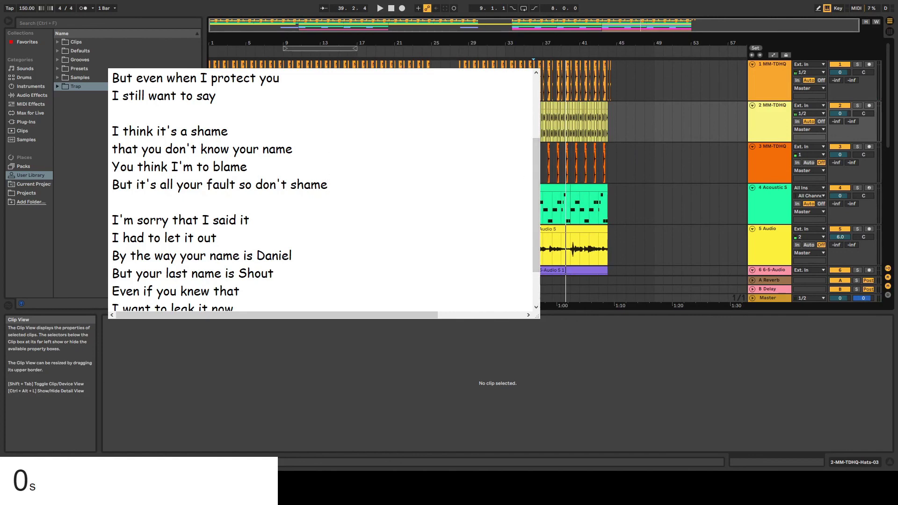
Bring the arrangement forward, focus the Trap folder, and open the track 2 MM-TDHQ-Hats-03 clip.
click(412, 280)
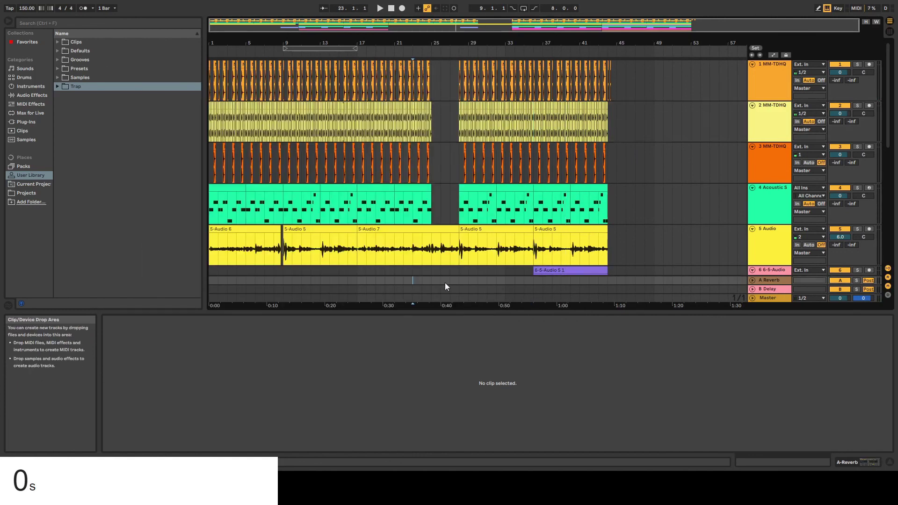
click(645, 244)
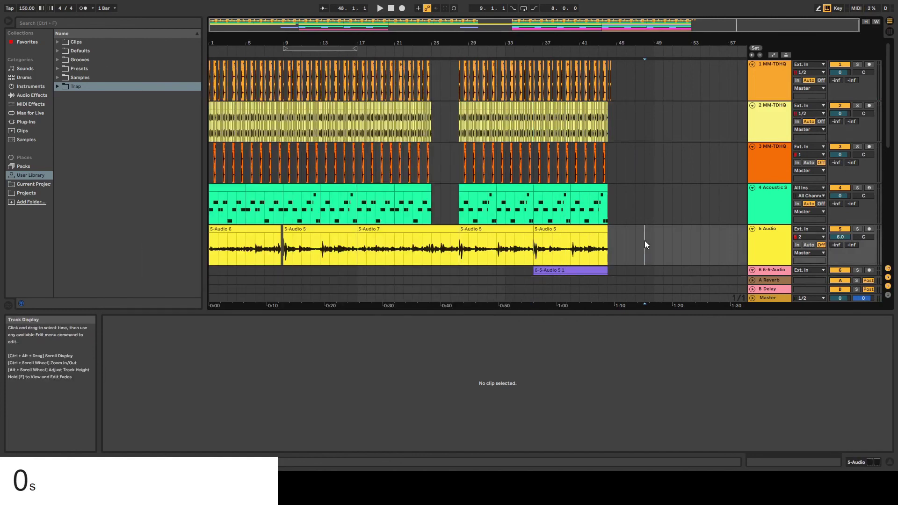
click(144, 139)
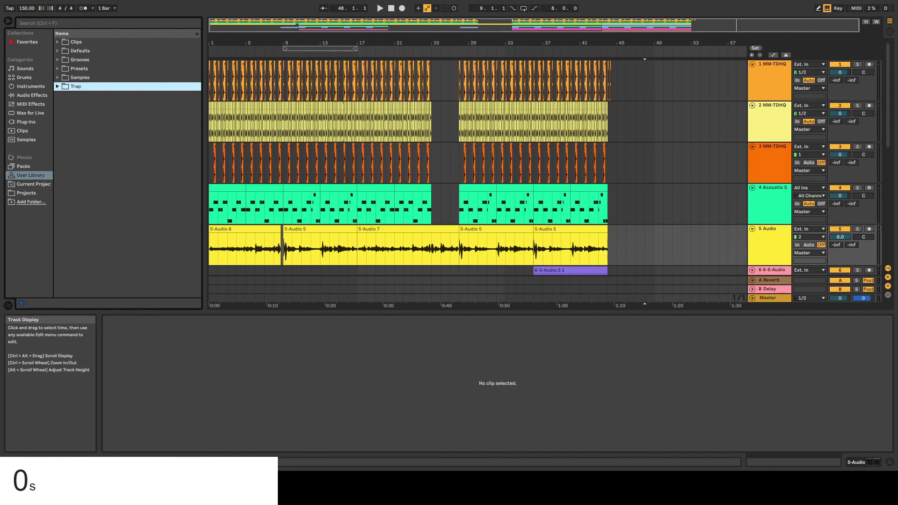
click(616, 205)
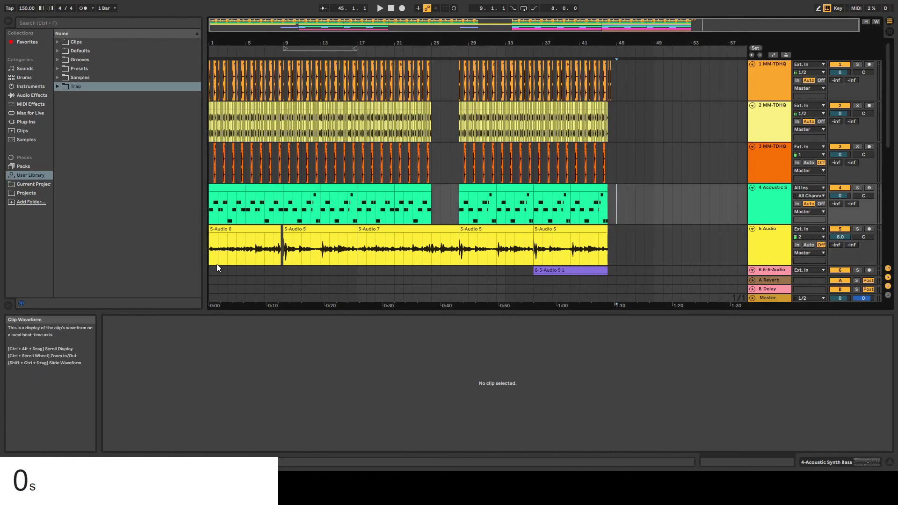
scroll(217, 262, down, 2)
scroll(214, 243, up, 2)
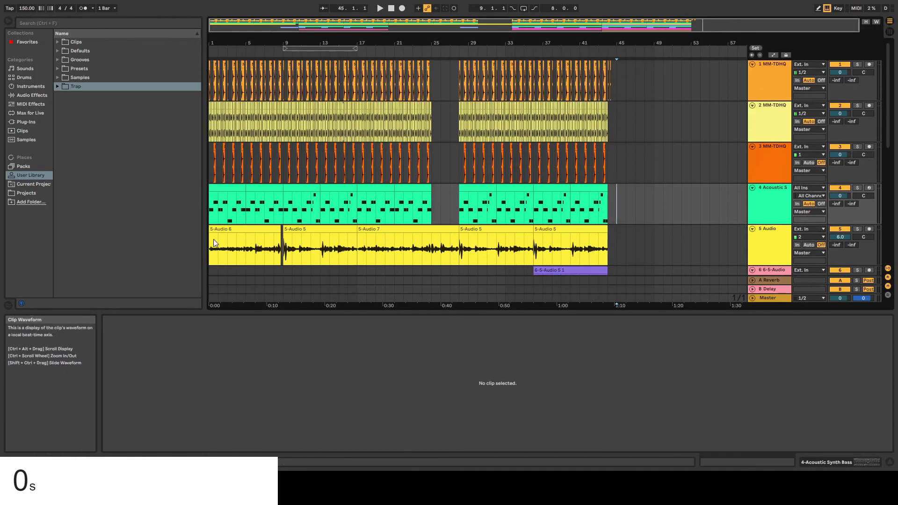
click(209, 117)
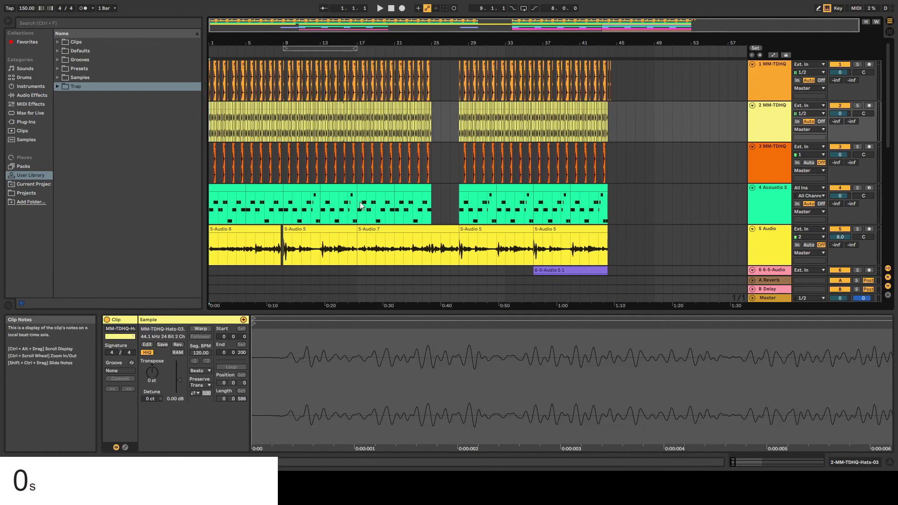